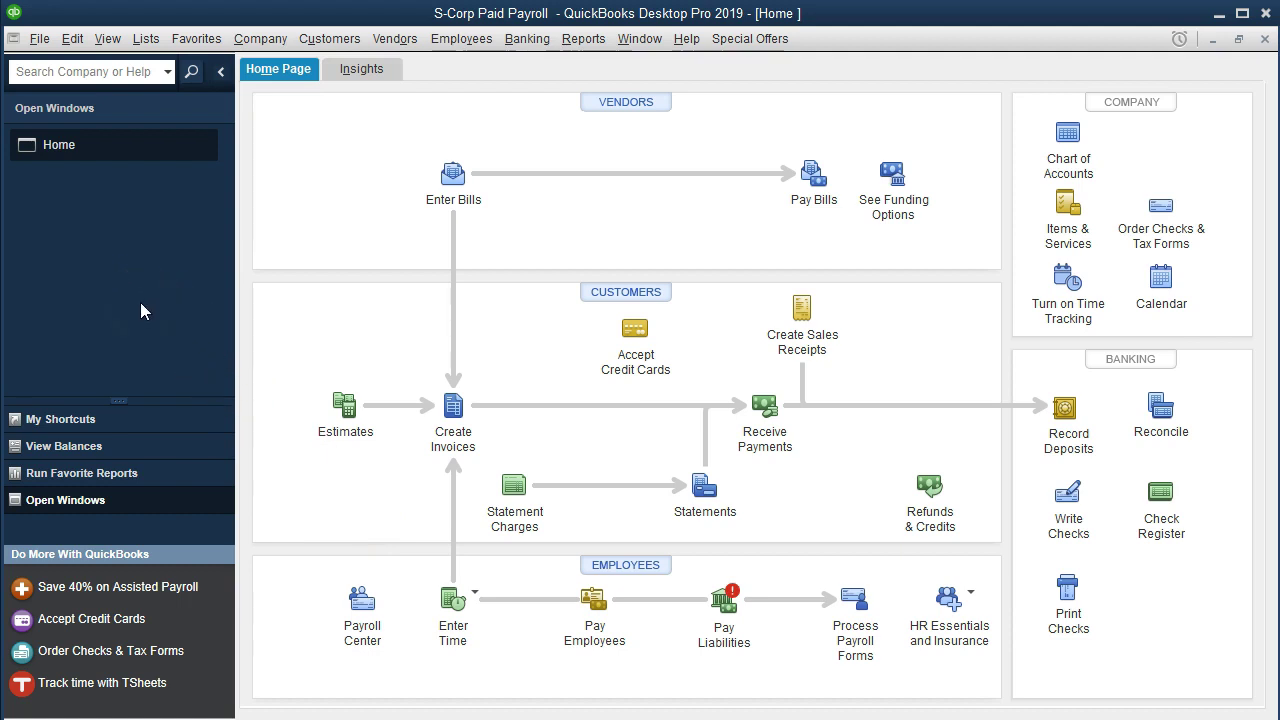
- Open the company's Payroll Item List from the Lists menu
left_click(107, 38)
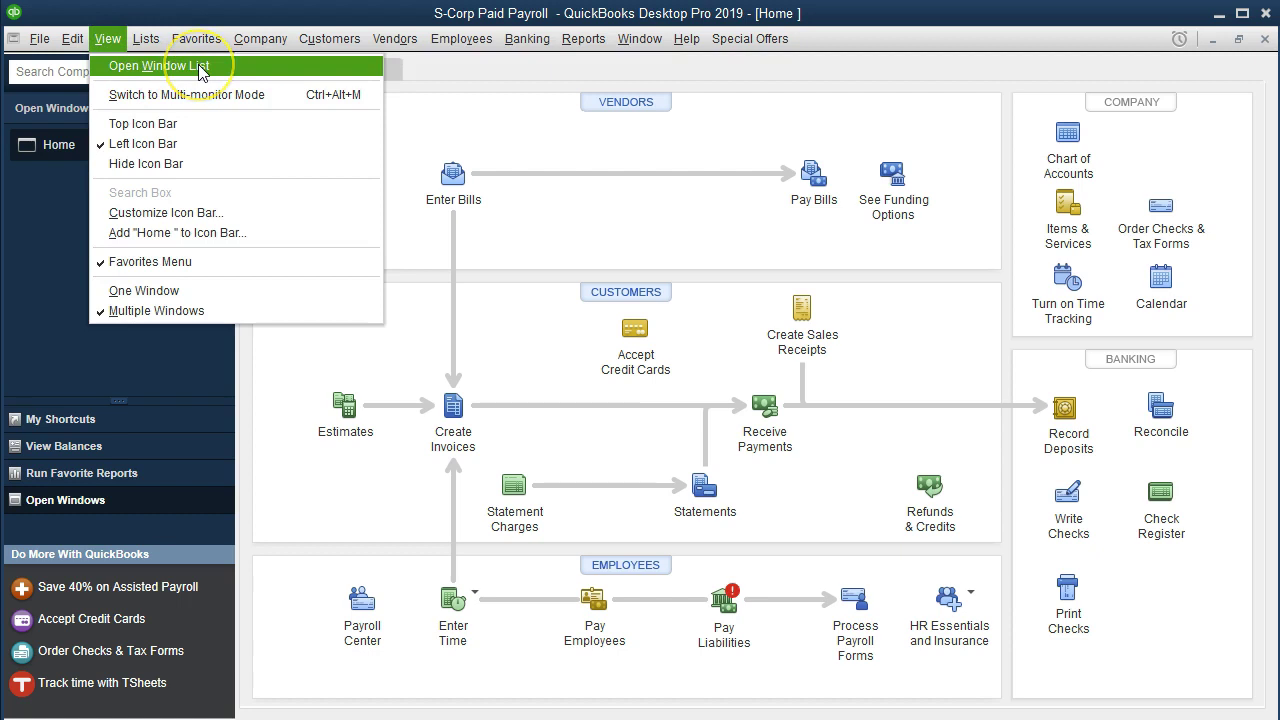
left_click(58, 195)
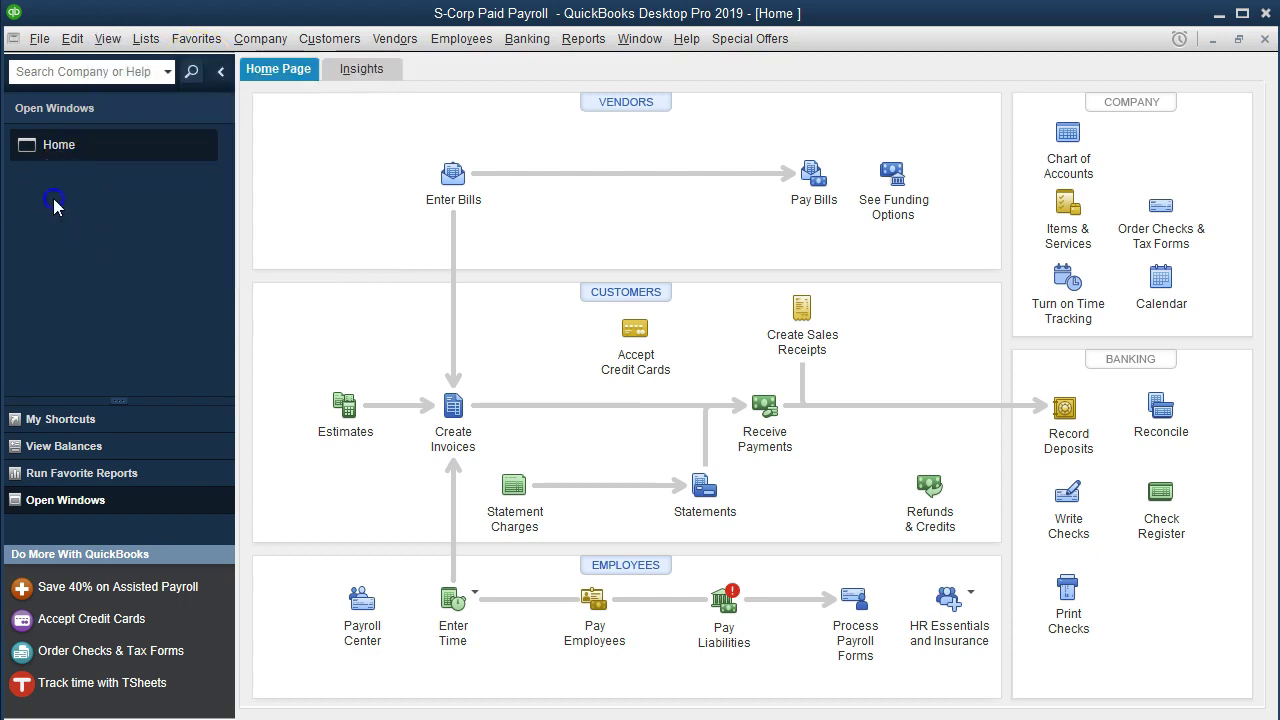
left_click(147, 45)
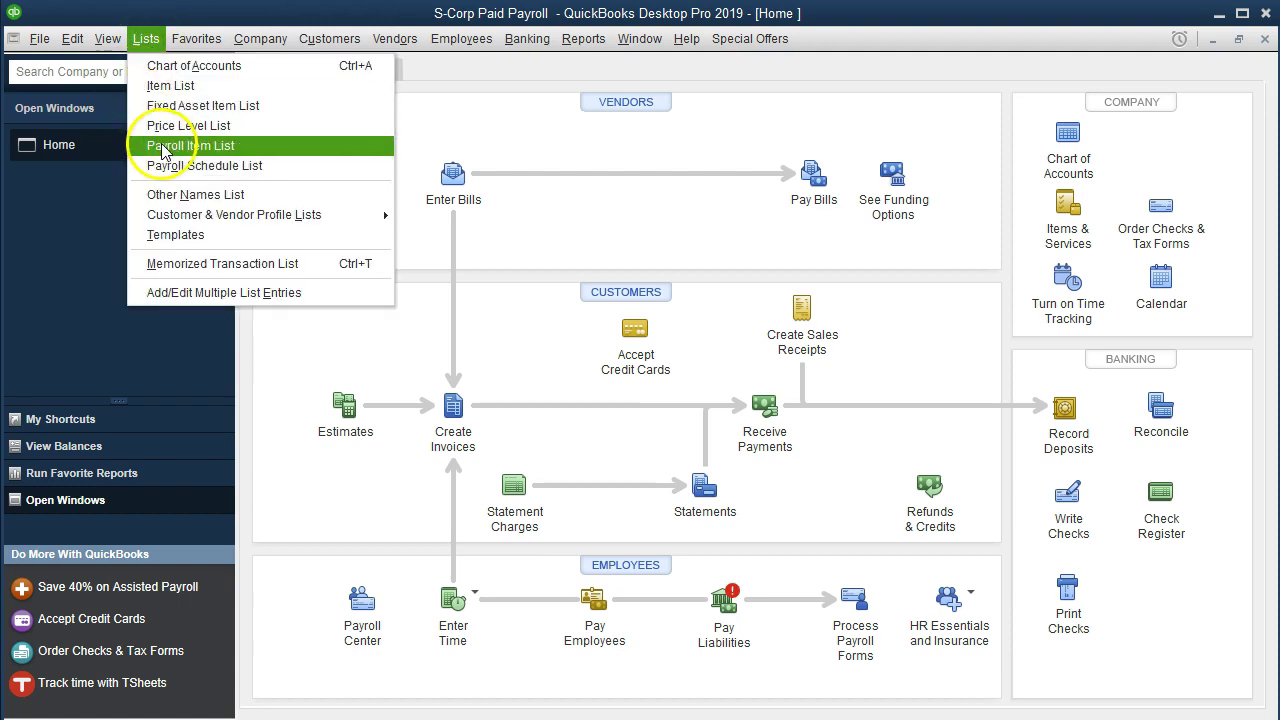
left_click(233, 148)
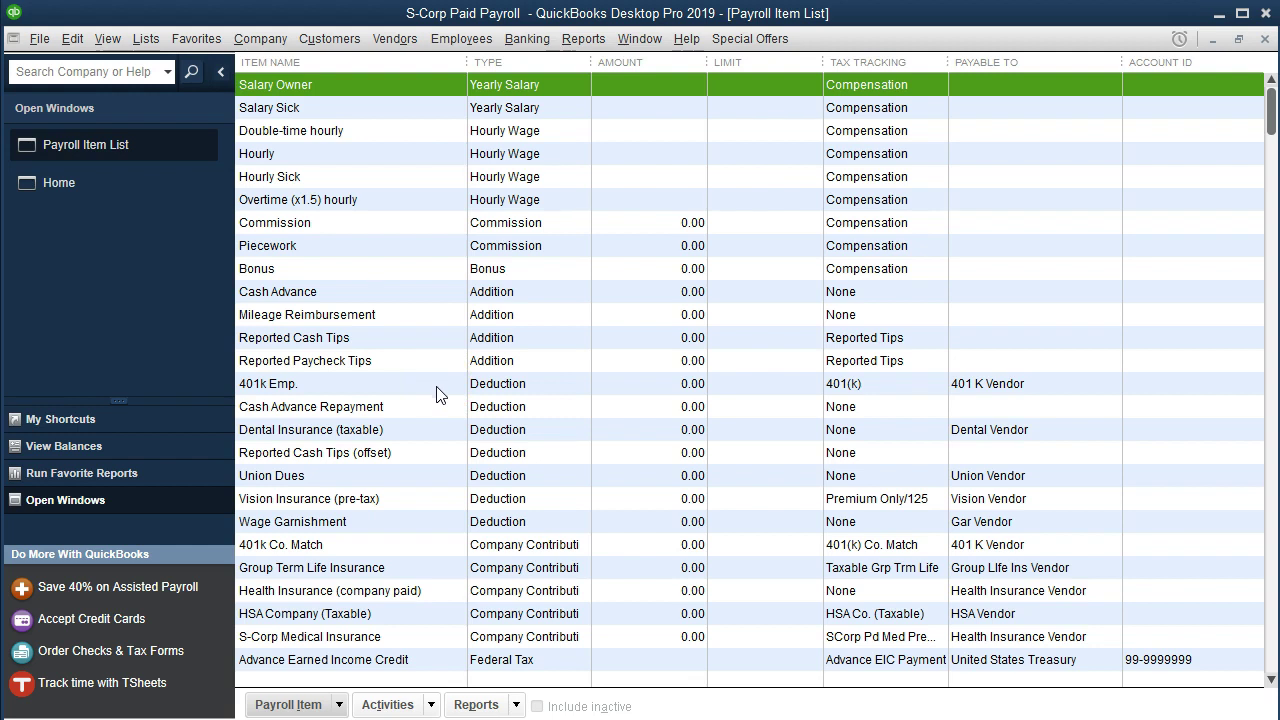
- Compare the 7,000.00 limits of the Federal Unemployment (0.6%) and CA - Unemployment payroll items
scroll(437, 390, "down", 4)
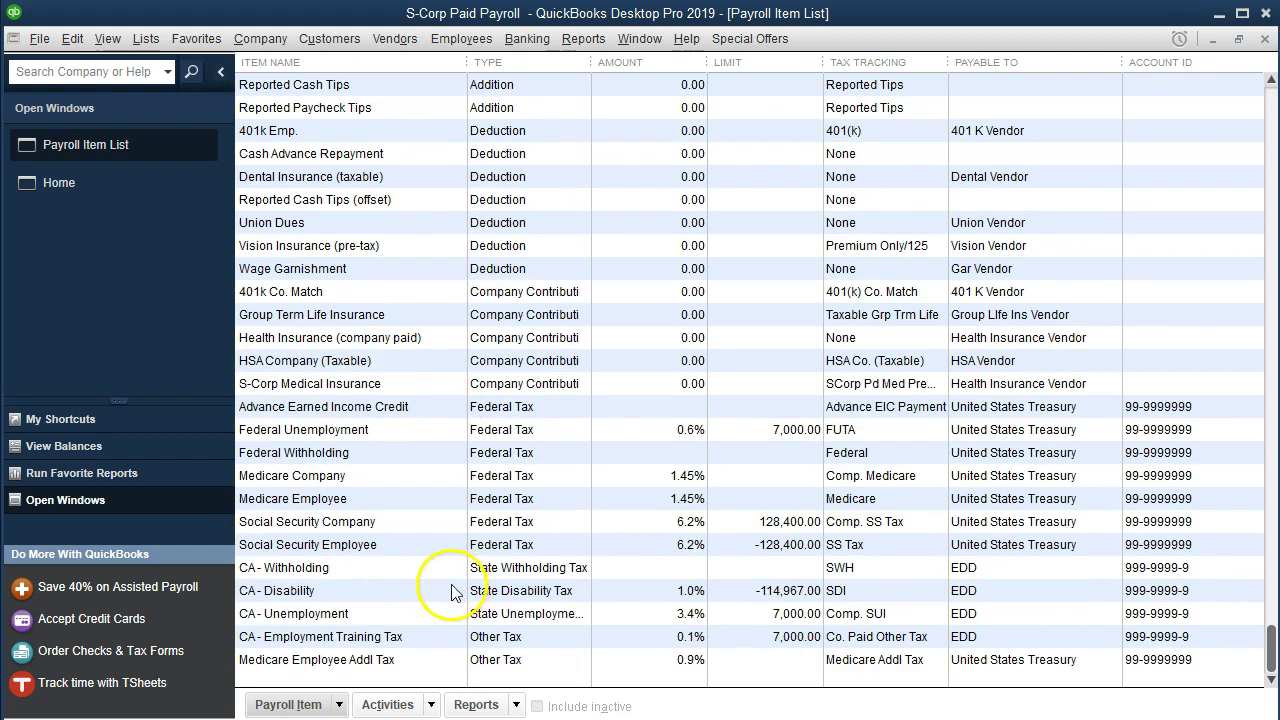
left_click(390, 430)
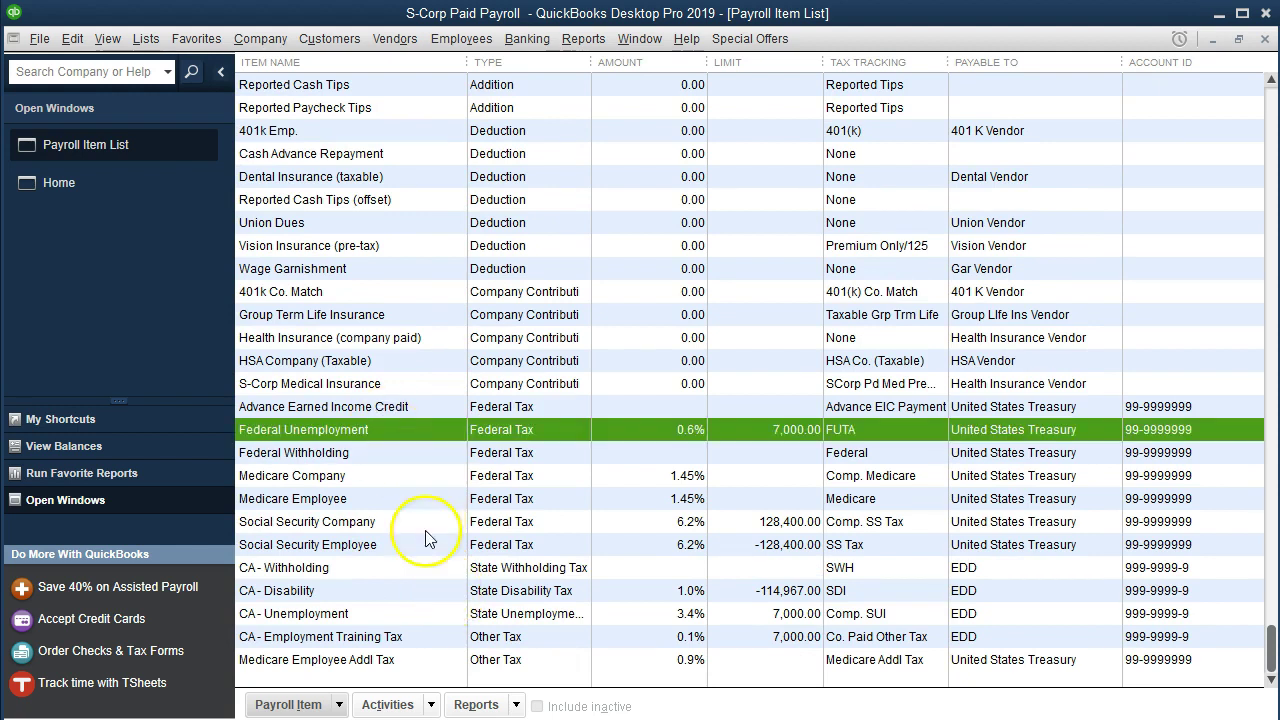
left_click(379, 617)
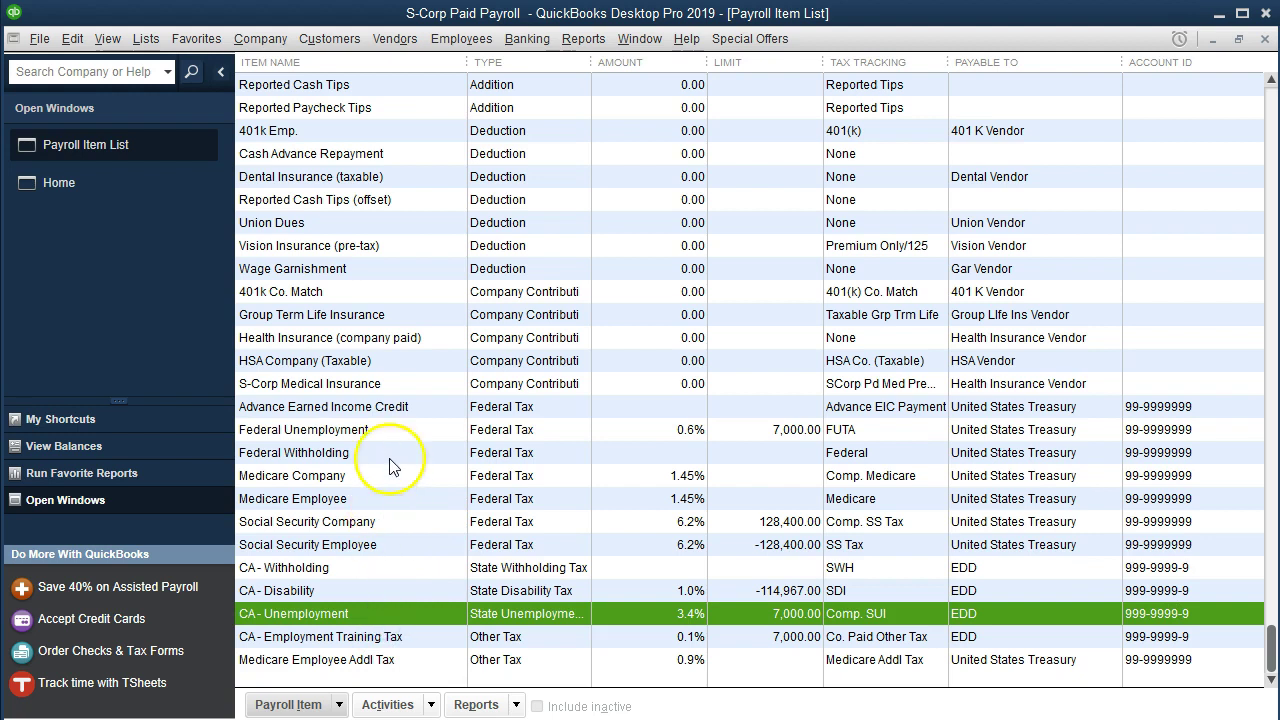
left_click(392, 430)
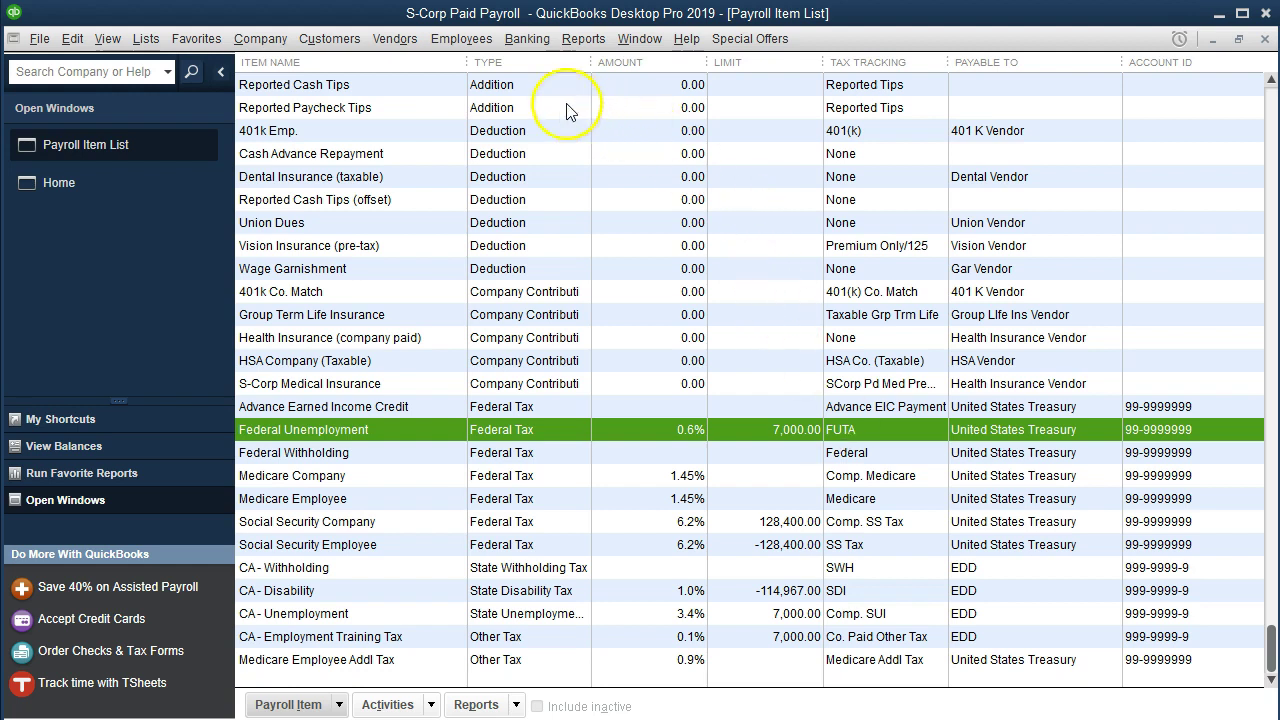
left_click(461, 38)
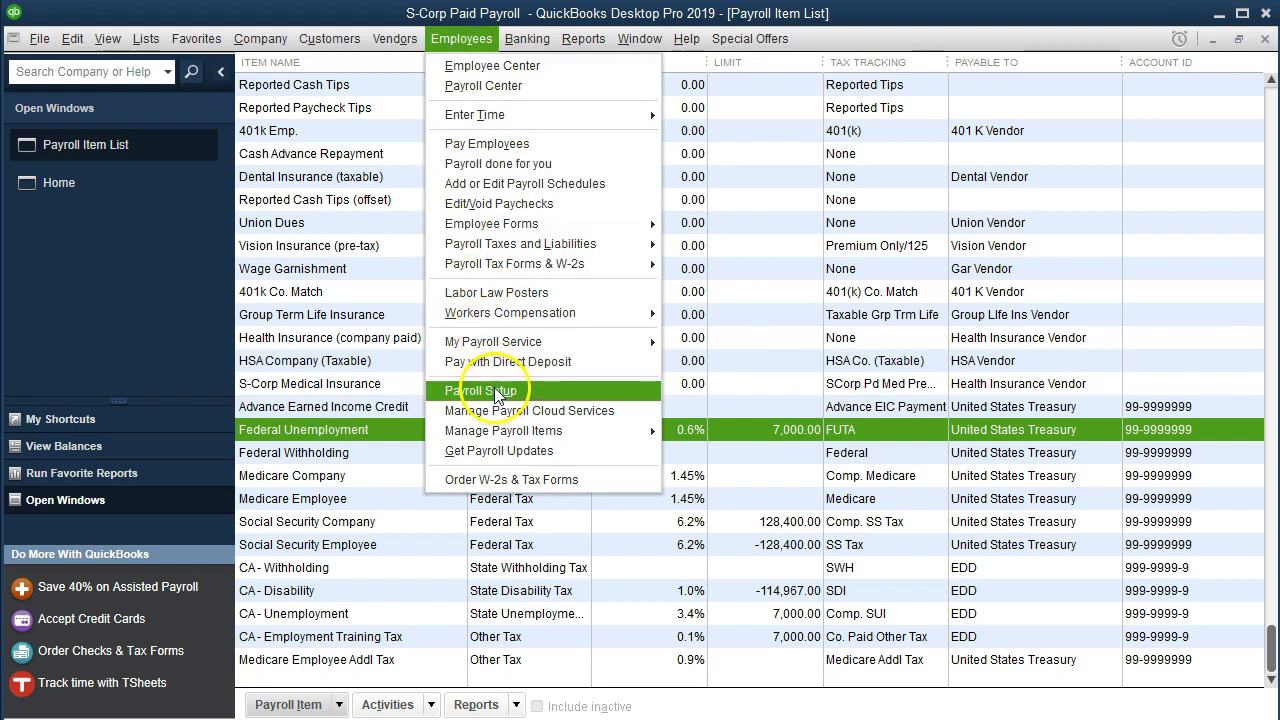
left_click(401, 428)
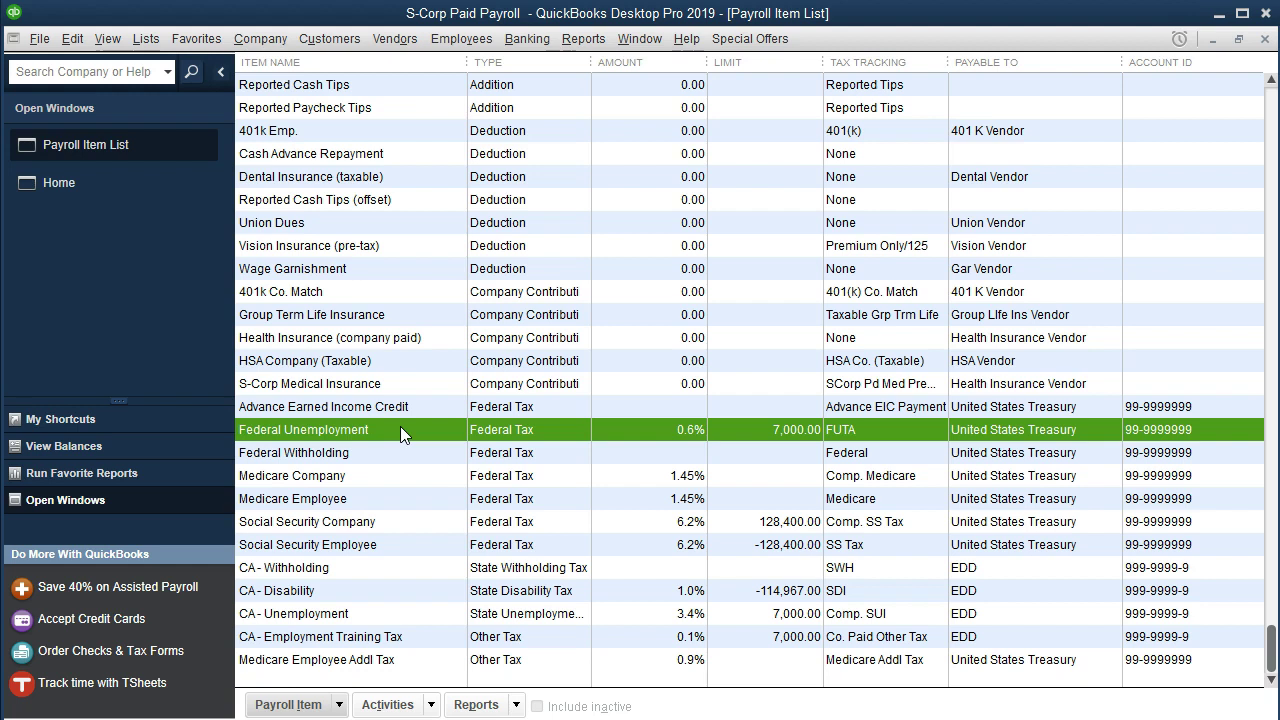
left_click(361, 616)
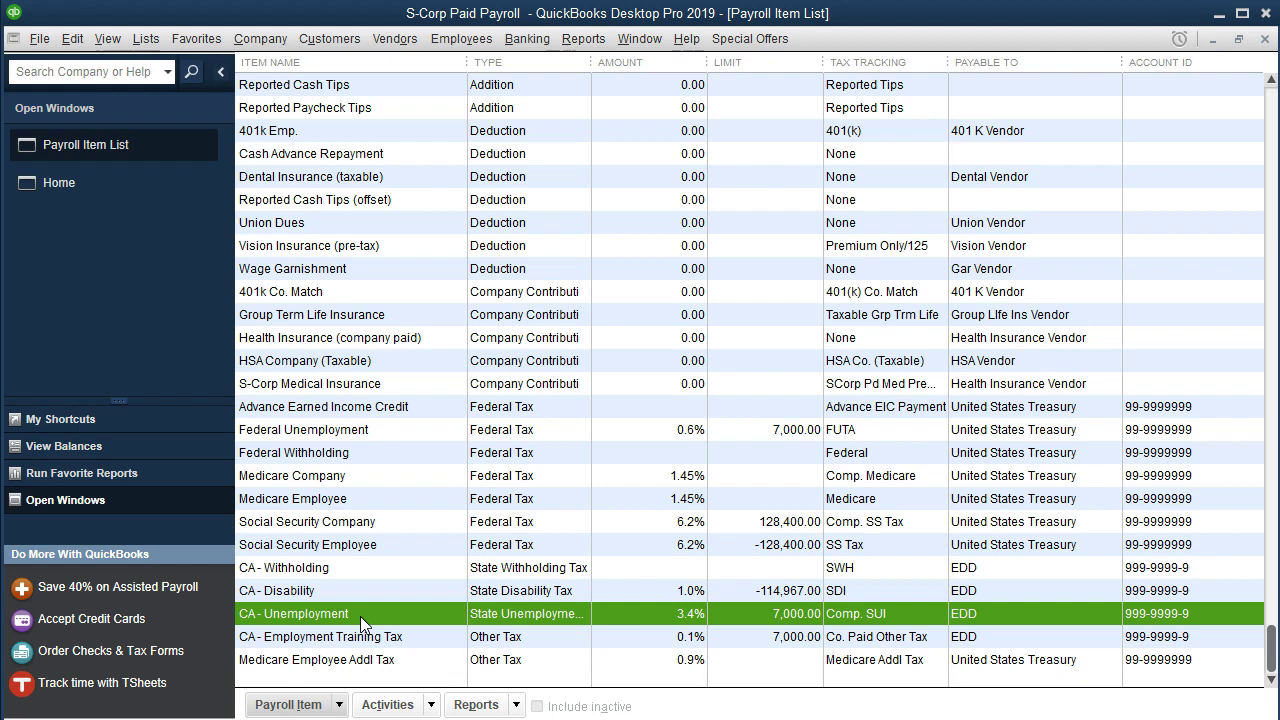
left_click(423, 430)
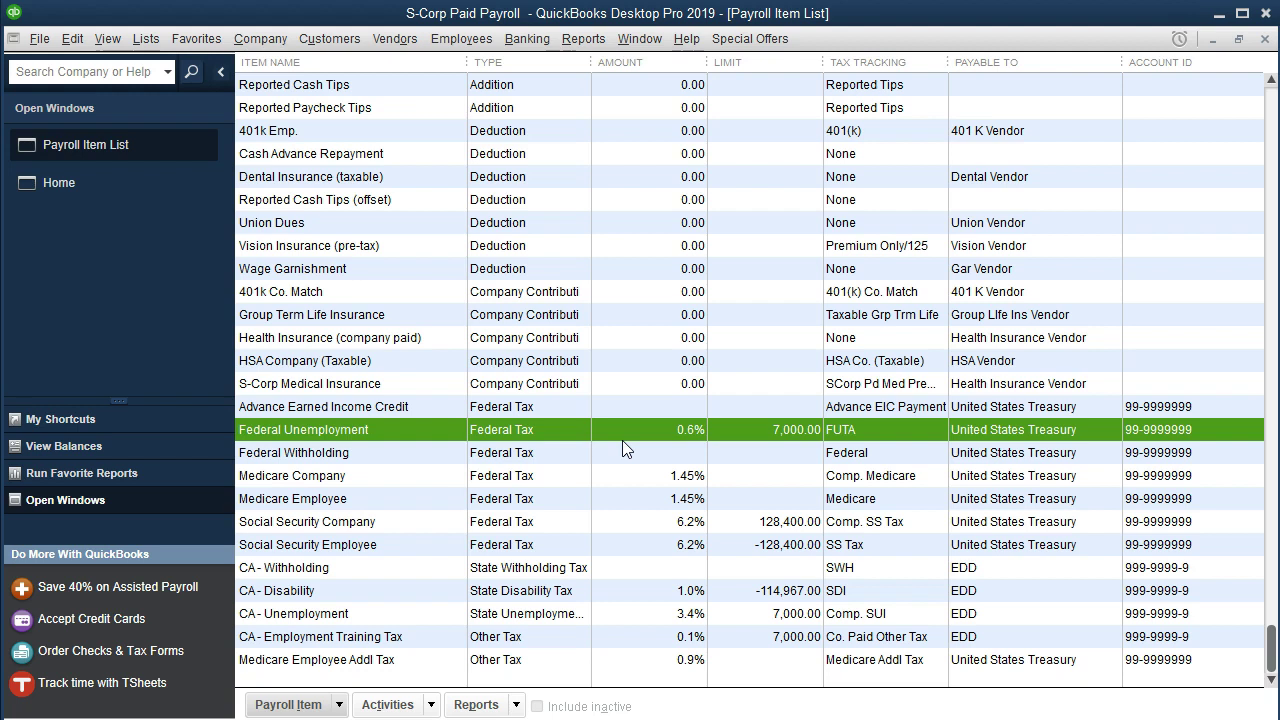
left_click(700, 440)
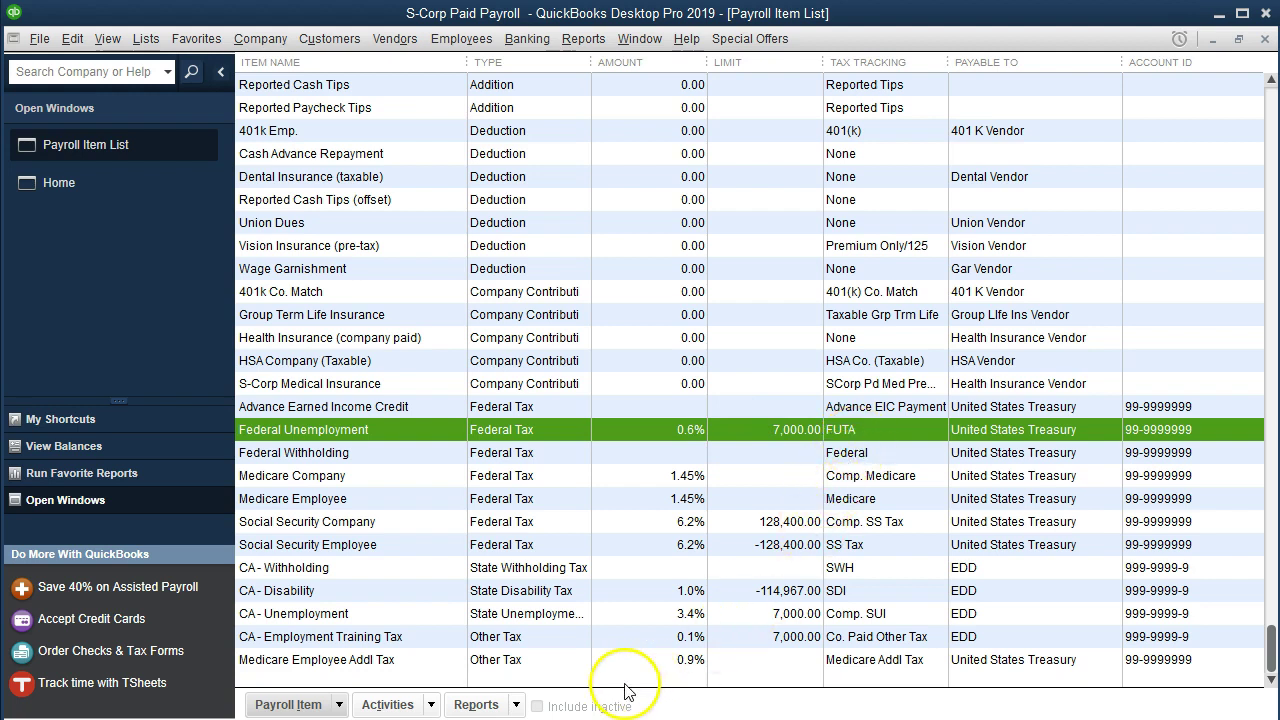
left_click(442, 614)
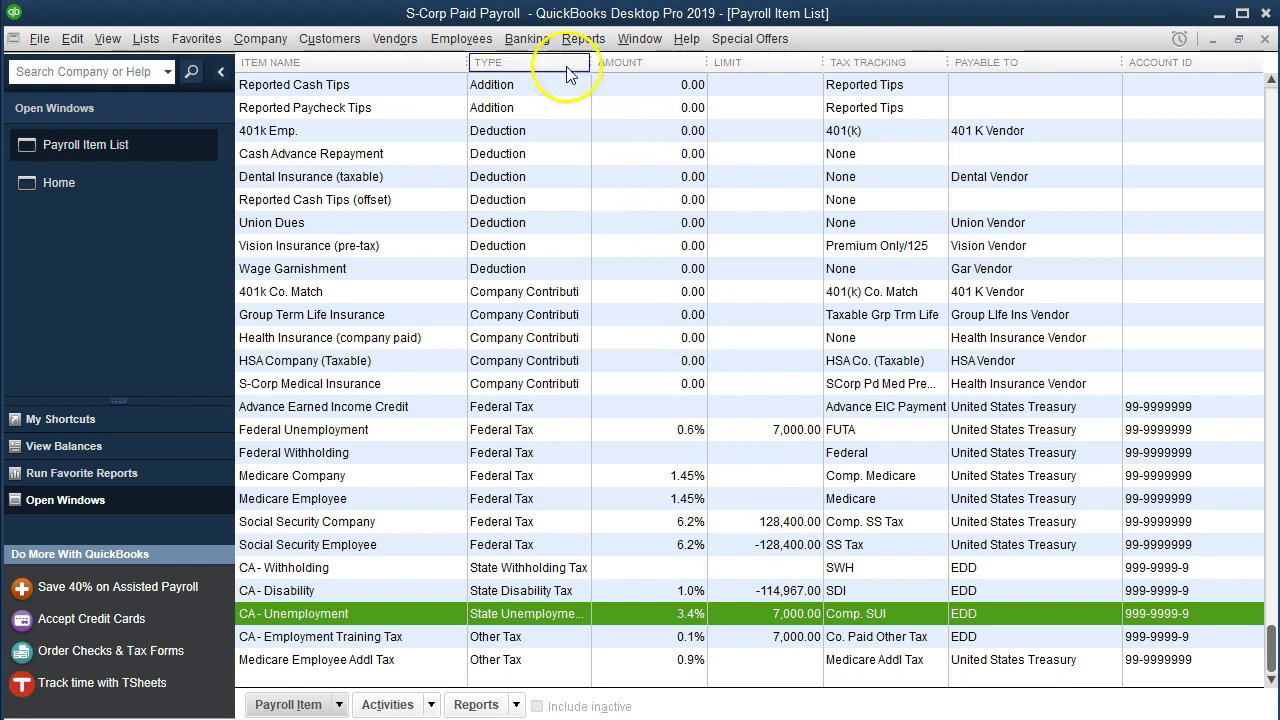
- Open the Checking Account register and review paycheck 1001's detail, showing Federal Unemployment 24.38
left_click(537, 46)
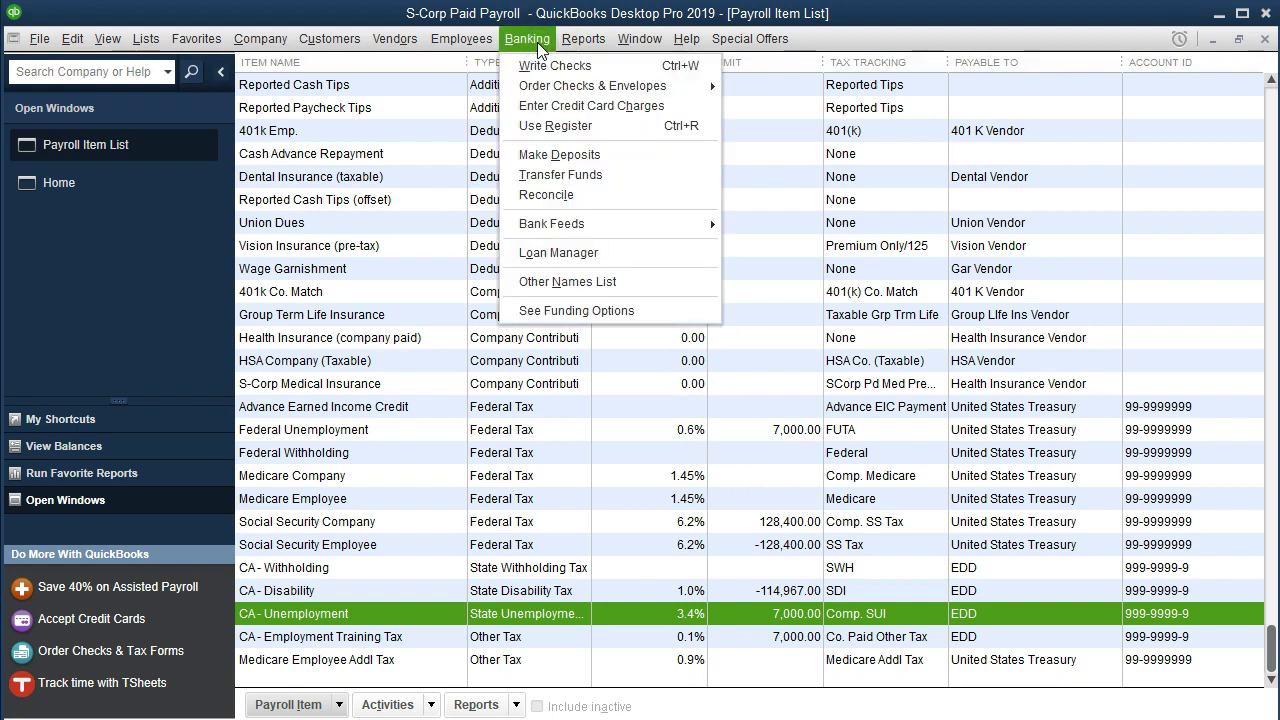
left_click(557, 126)
left_click(328, 213)
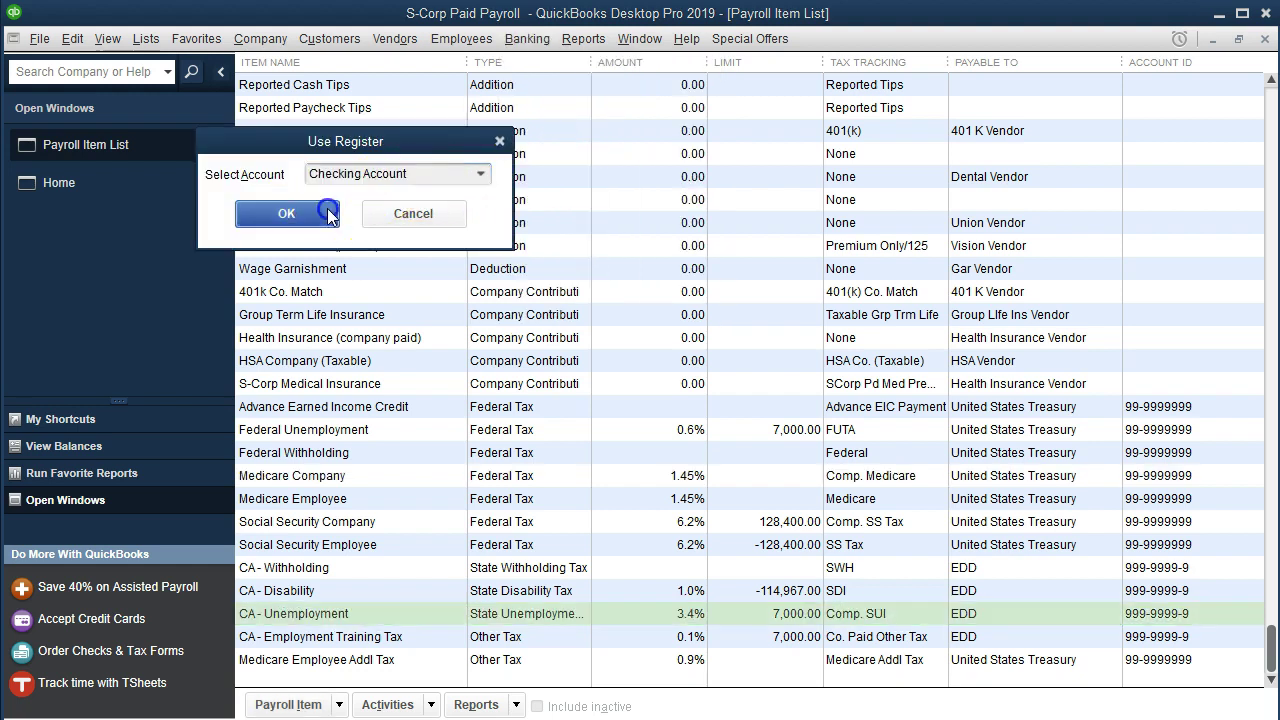
scroll(571, 436, "up", 5)
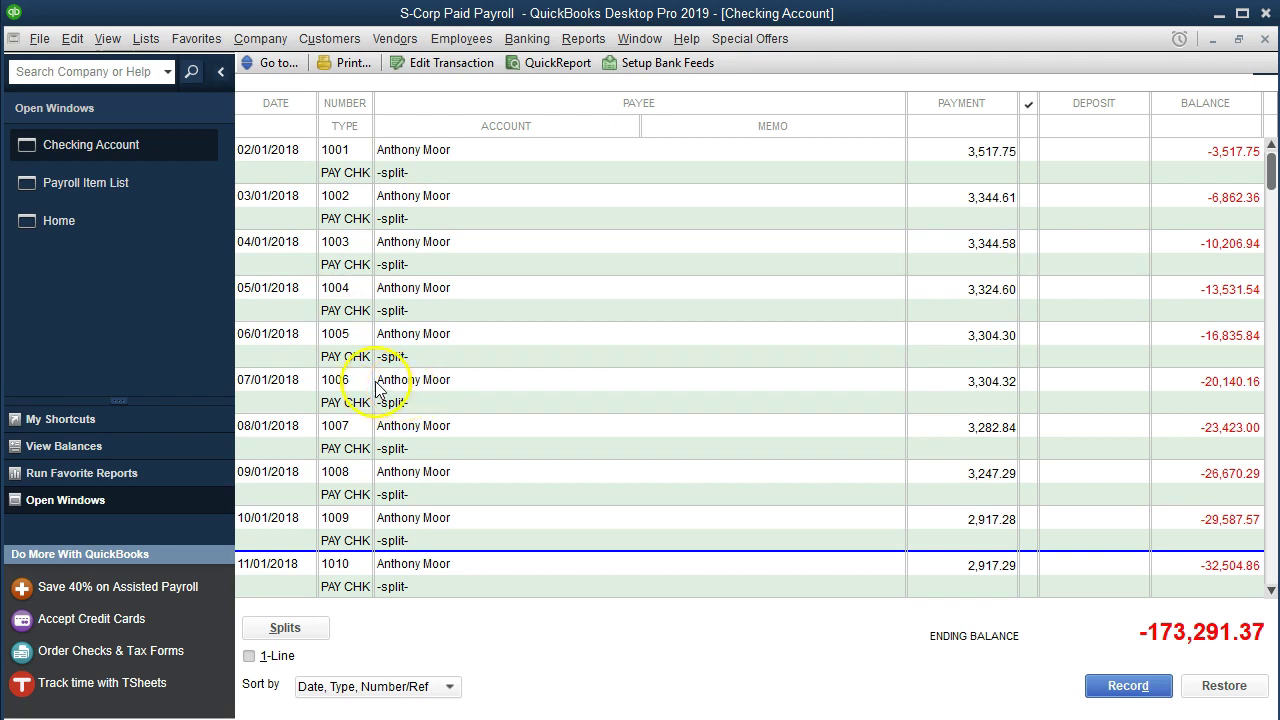
double_click(350, 176)
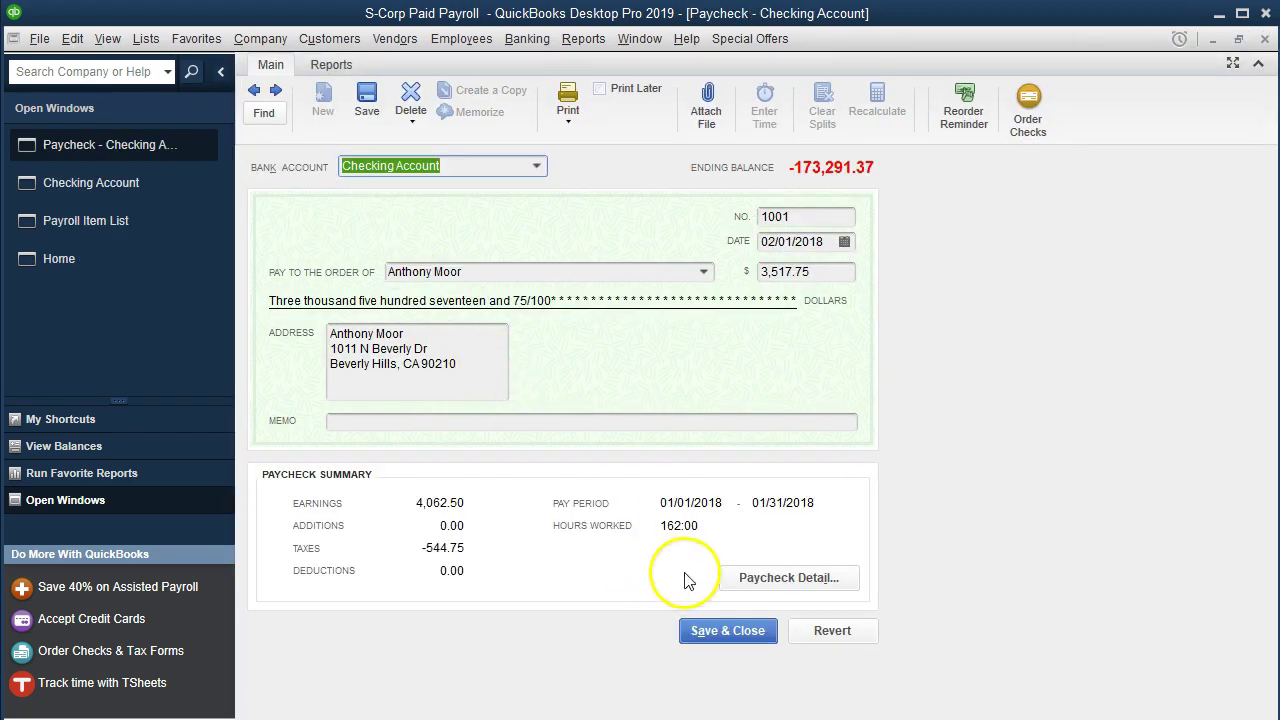
left_click(780, 580)
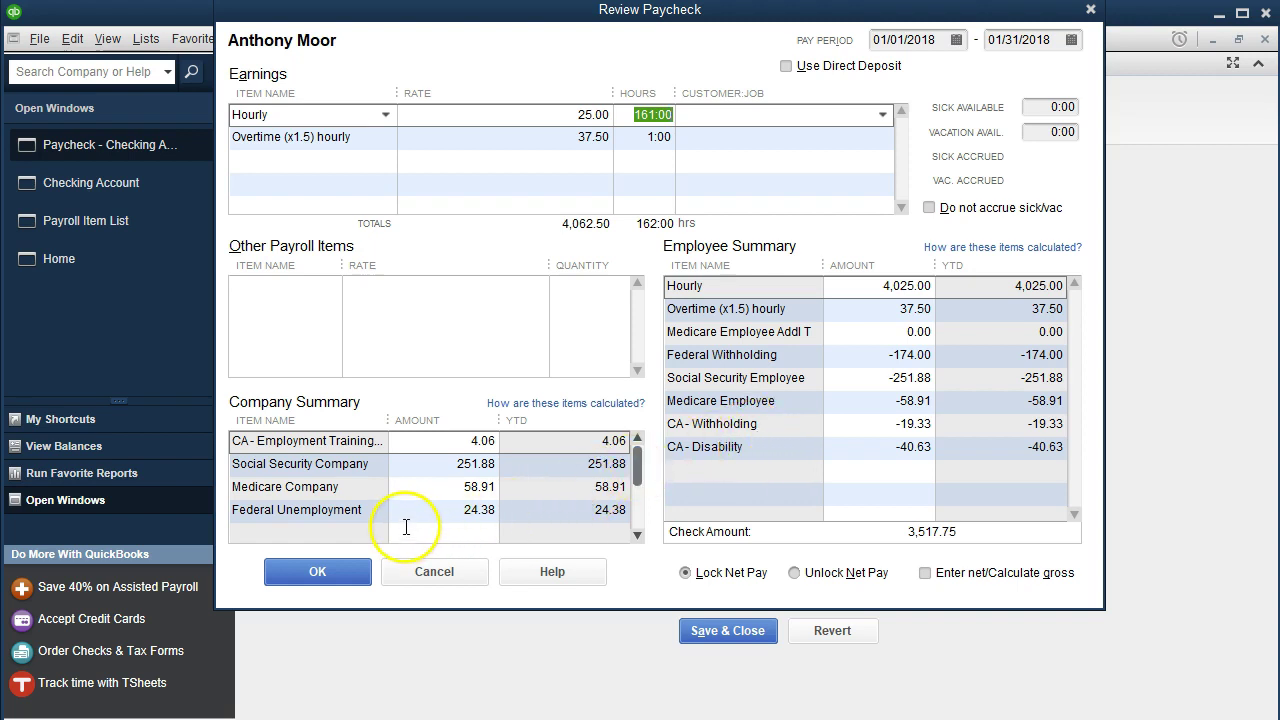
- Scroll the Company Summary to show CA - Unemployment 138.13 on 4,062.50 gross pay
left_click(636, 536)
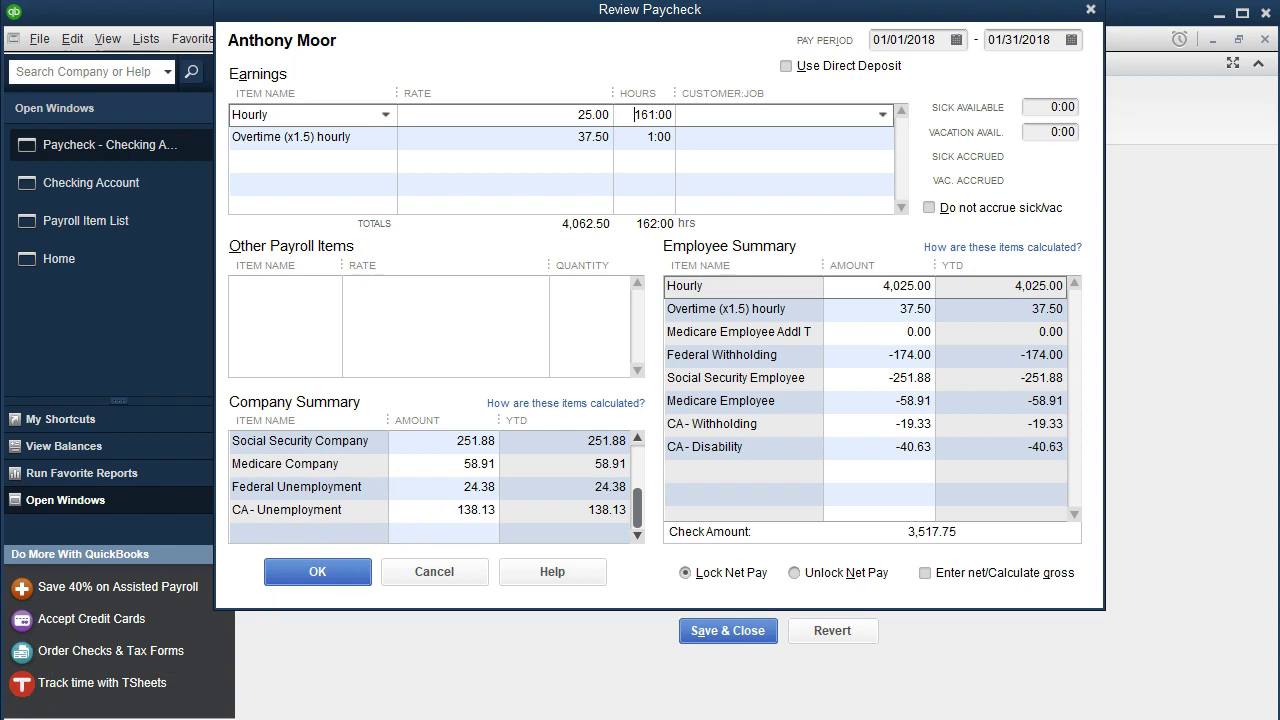
- Compute 4025+37.5*.006 in Calculator, getting 24.375 to match the Federal Unemployment tax
key("alt+Tab")
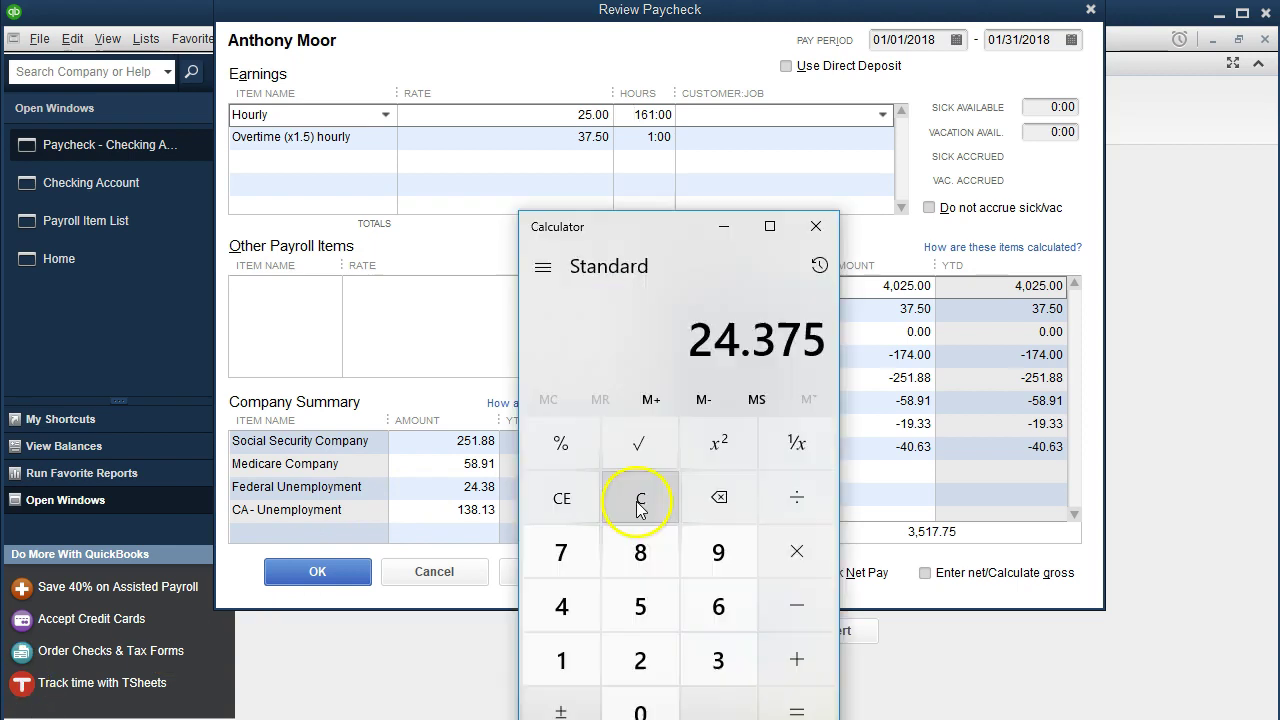
left_click(640, 498)
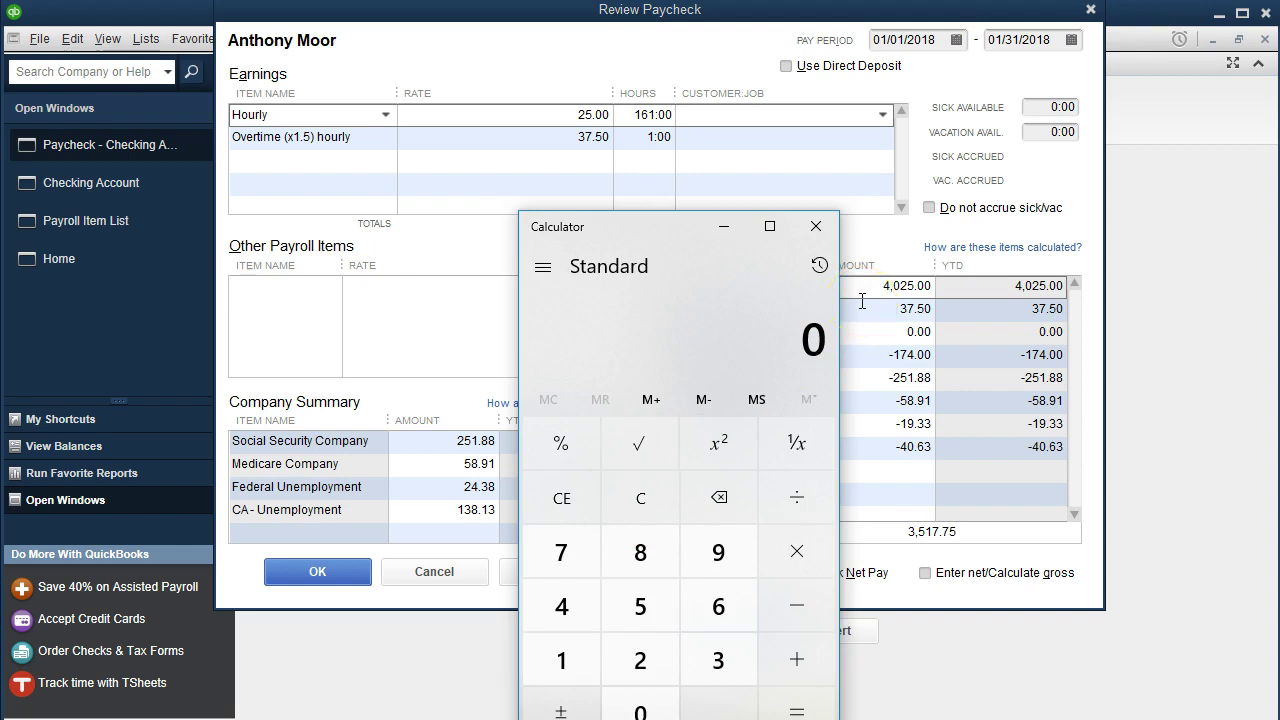
type("4025+3")
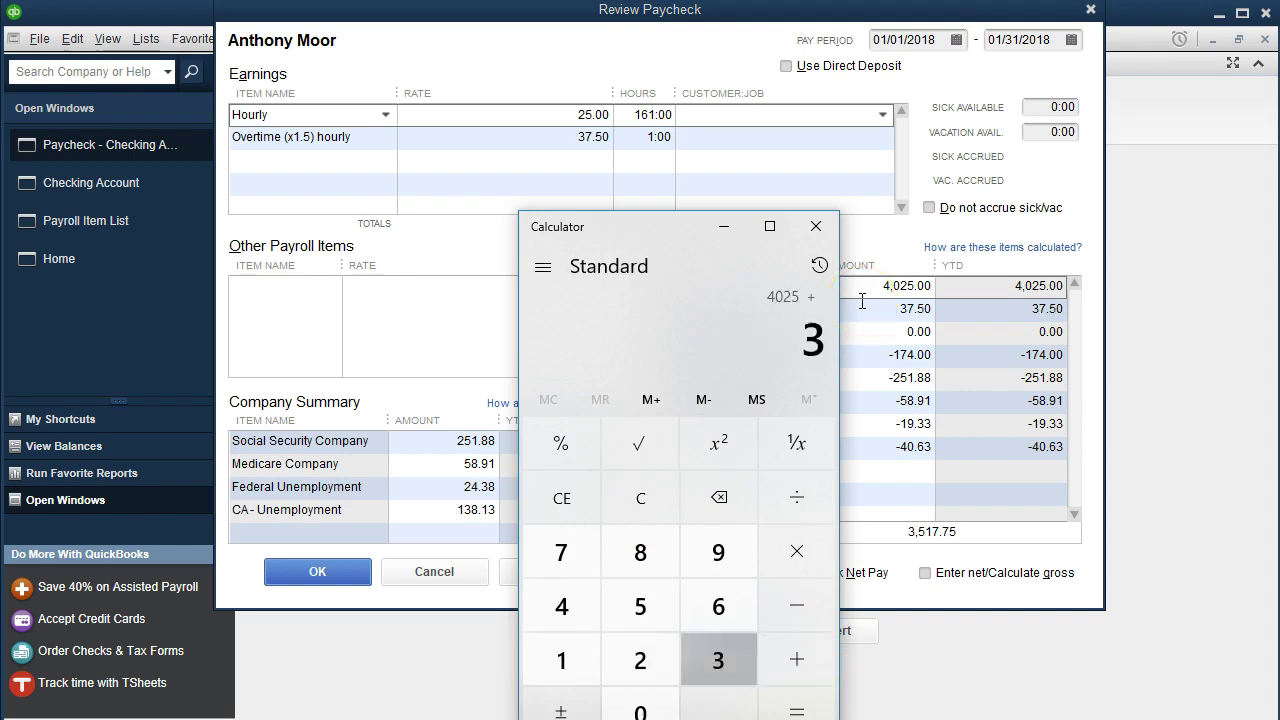
type("7.5*.0")
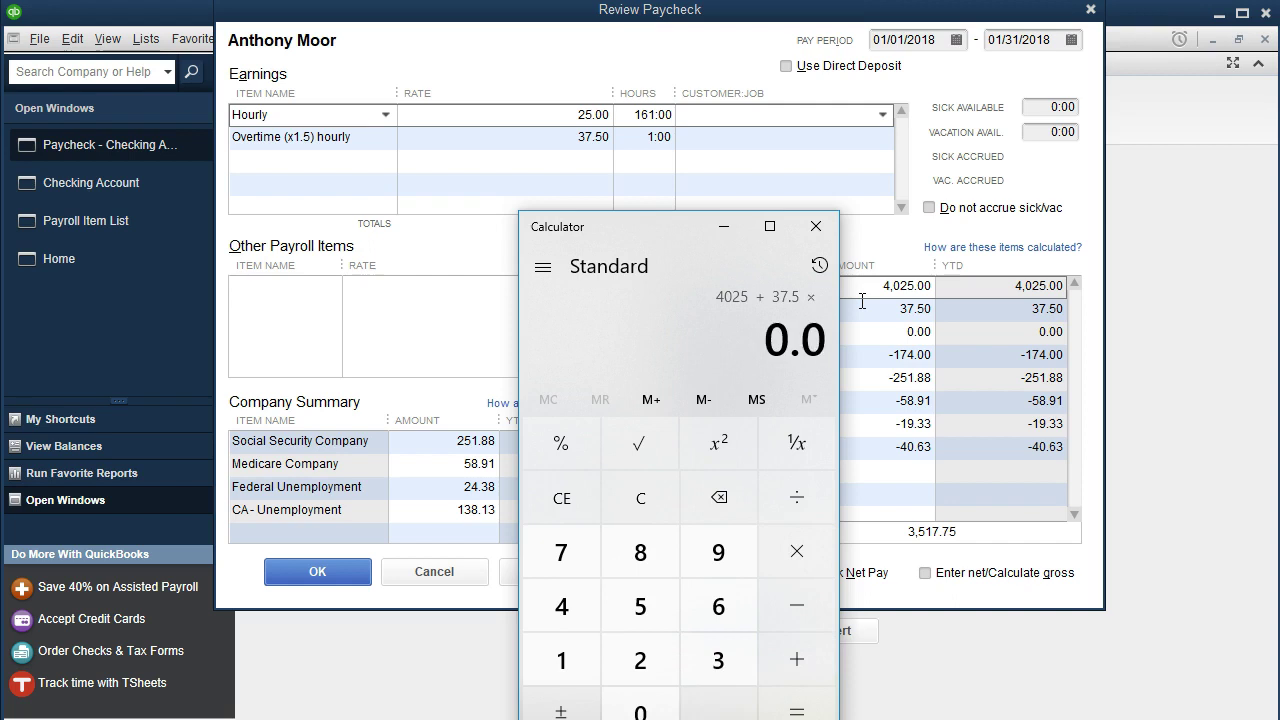
type("06")
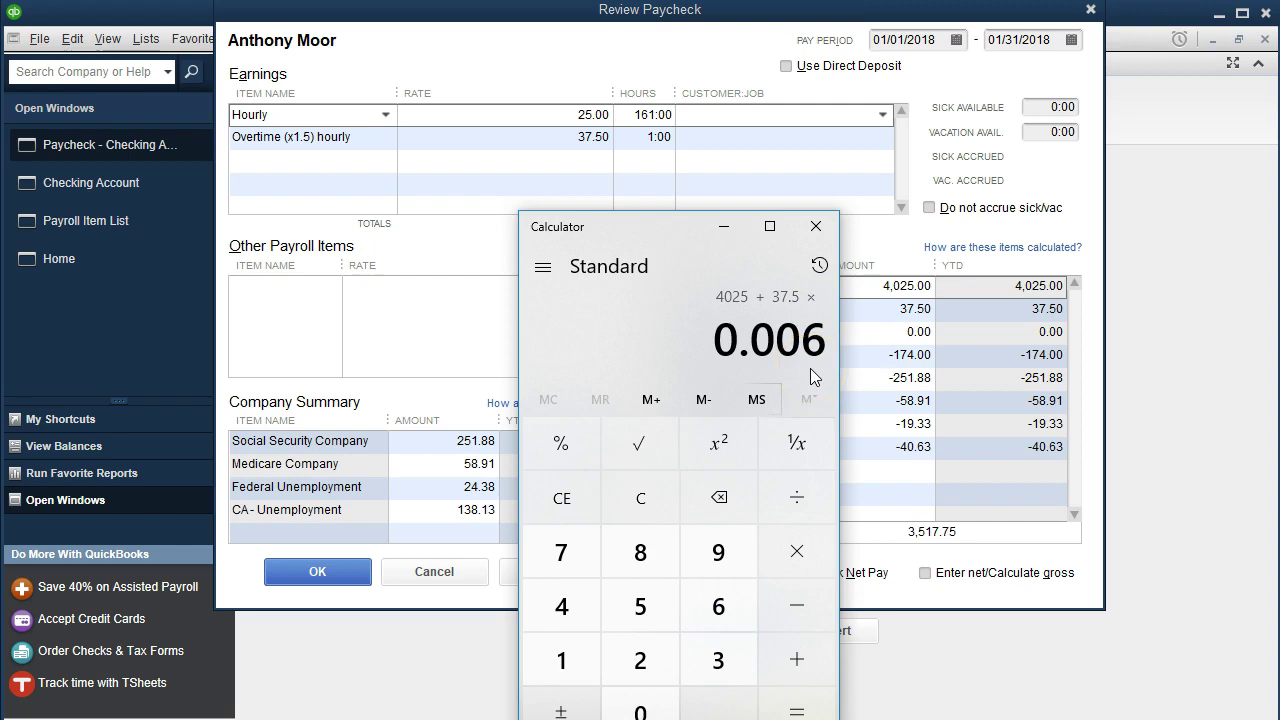
key("Return")
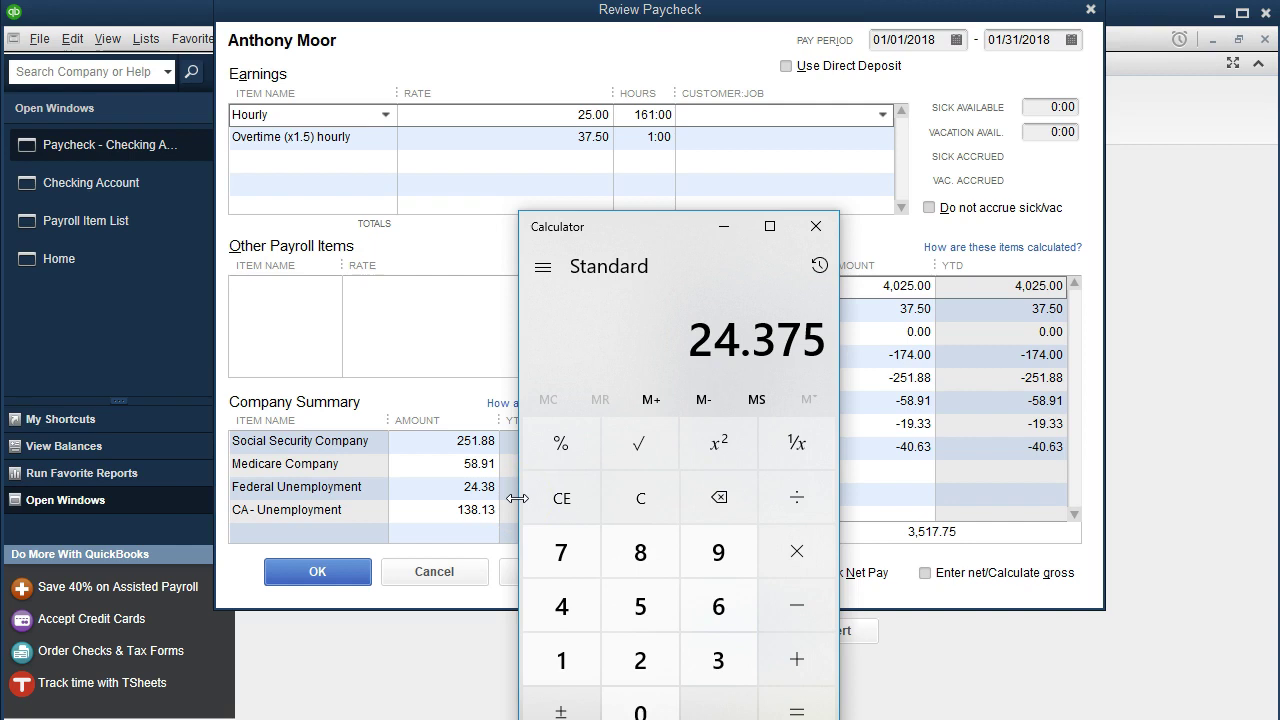
- Close Calculator and paycheck 1001, returning to the Checking Account register
left_click(815, 226)
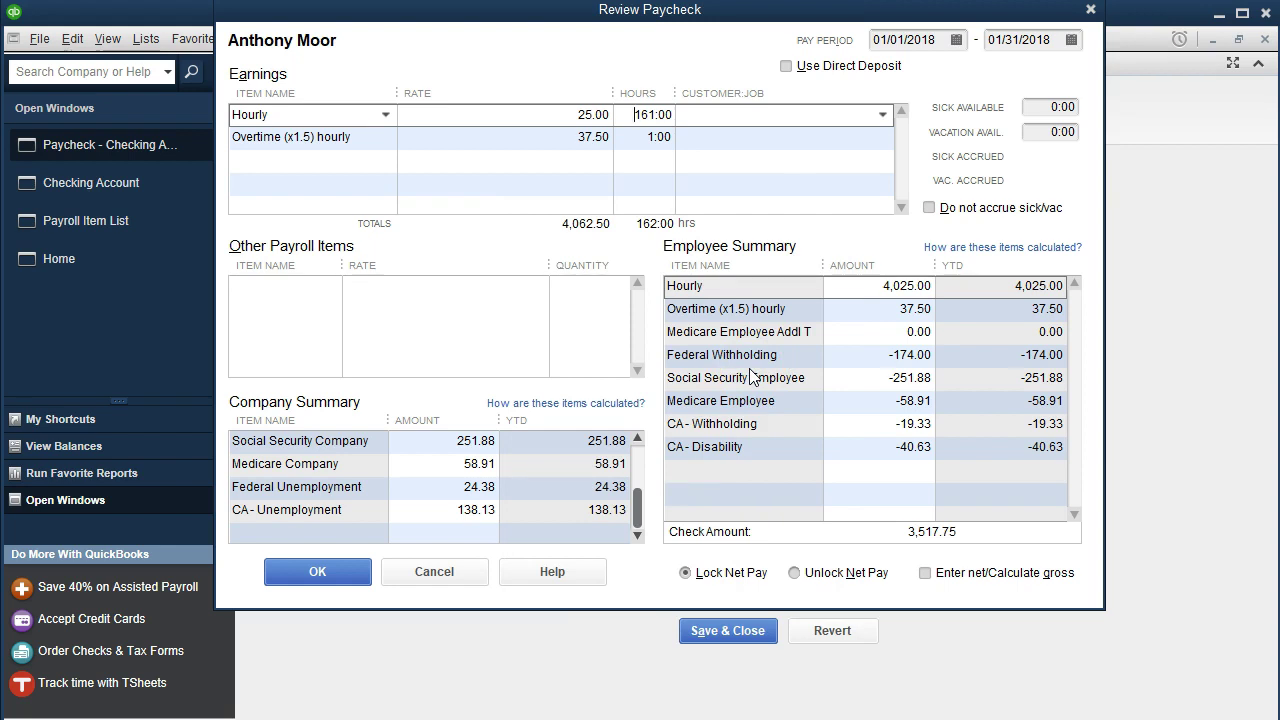
left_click(1090, 10)
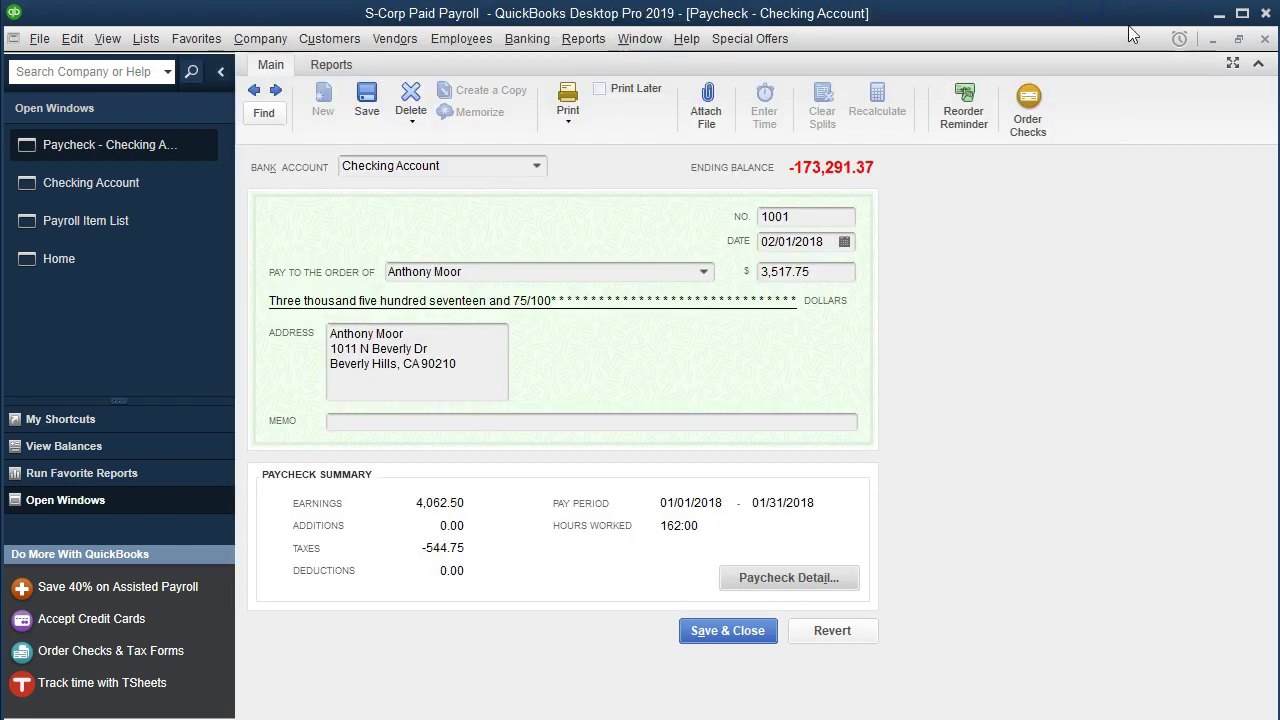
left_click(1265, 40)
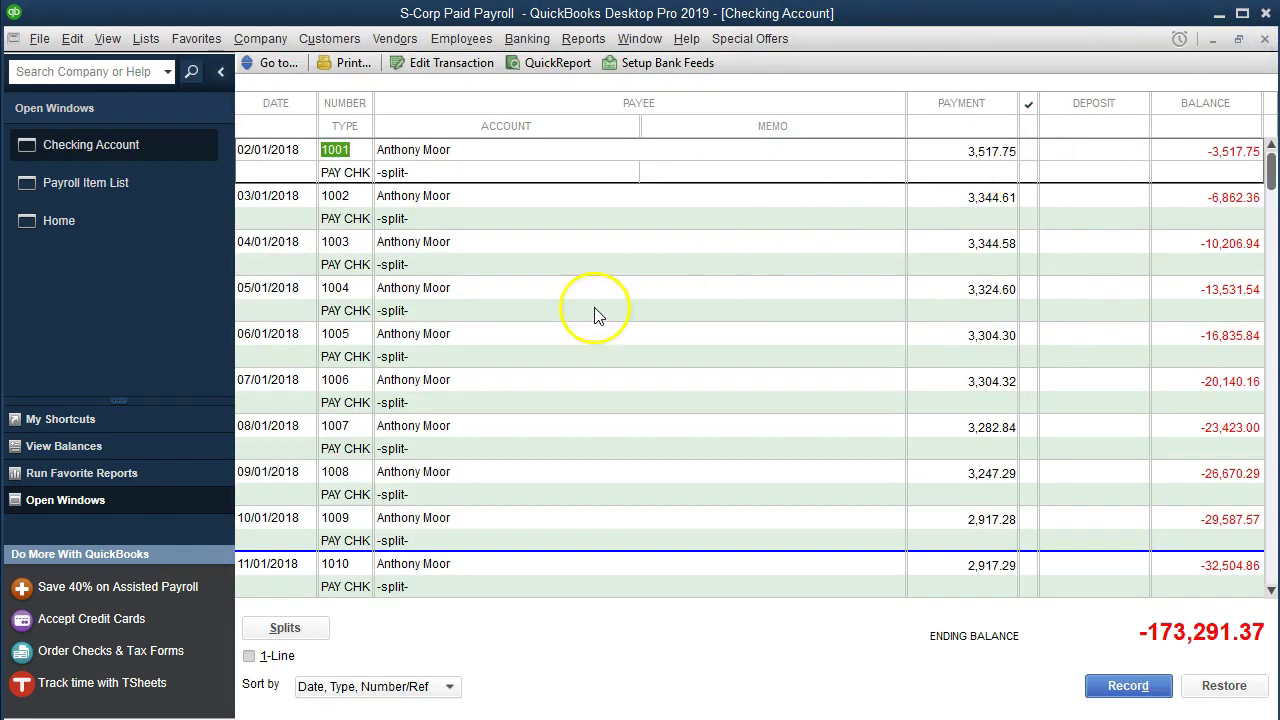
- Review paycheck 1004's detail, confirming Federal and CA Unemployment are both 0.00
left_click(363, 312)
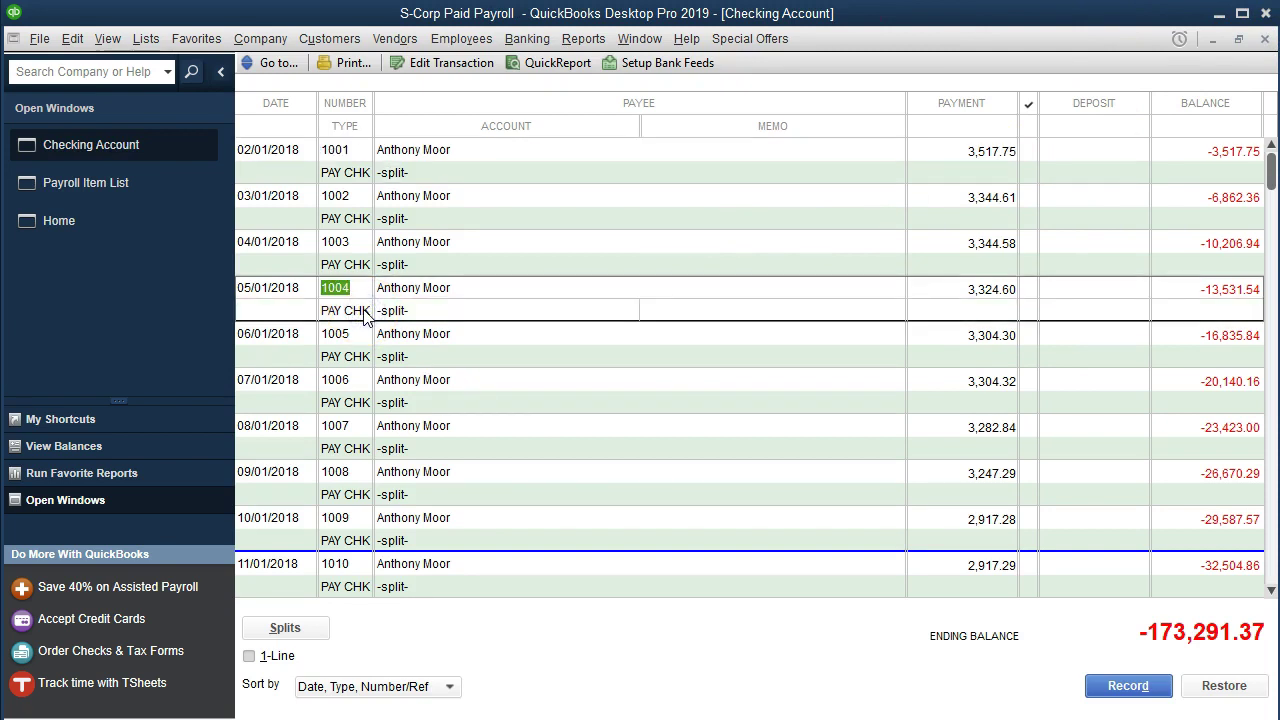
double_click(365, 313)
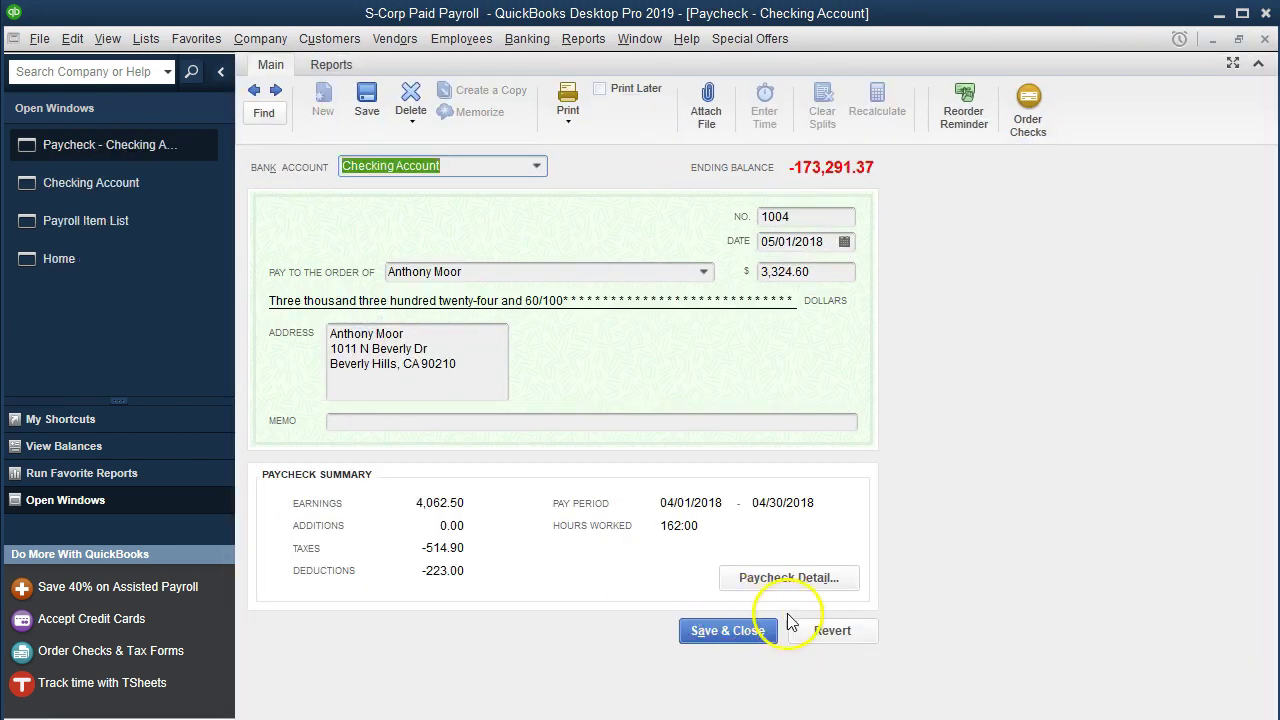
left_click(788, 578)
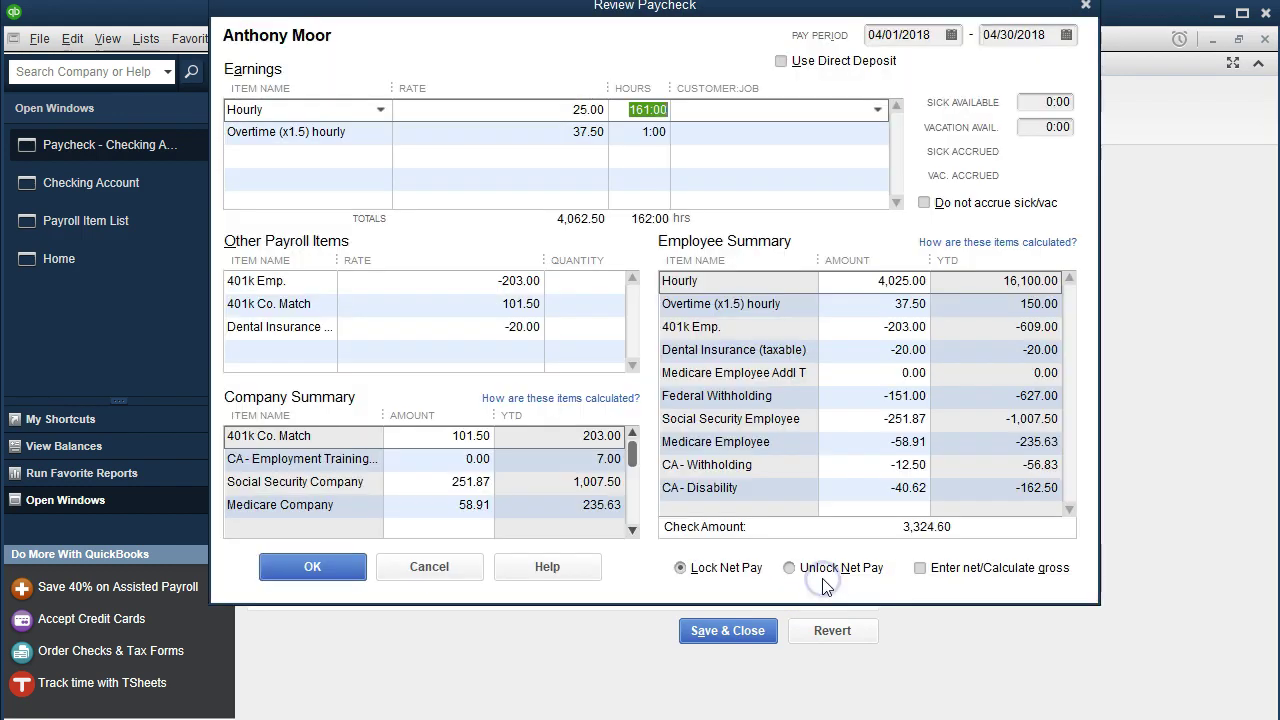
left_click(633, 530)
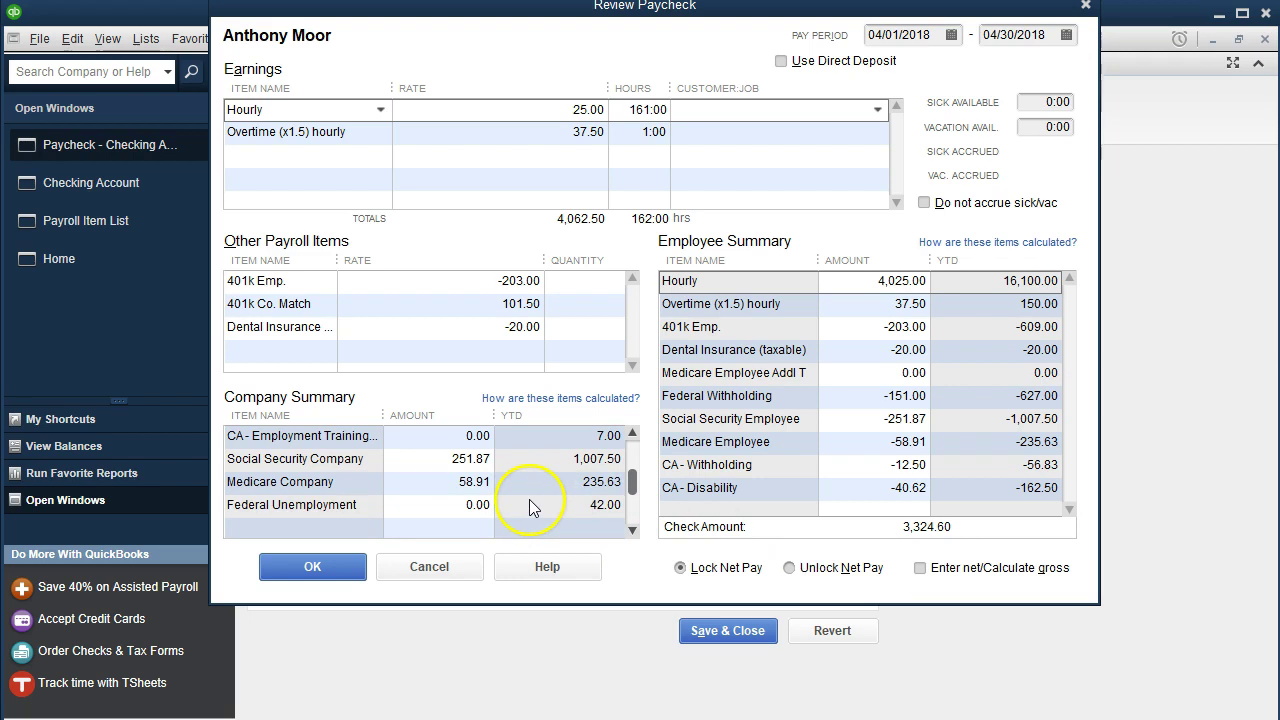
left_click(632, 531)
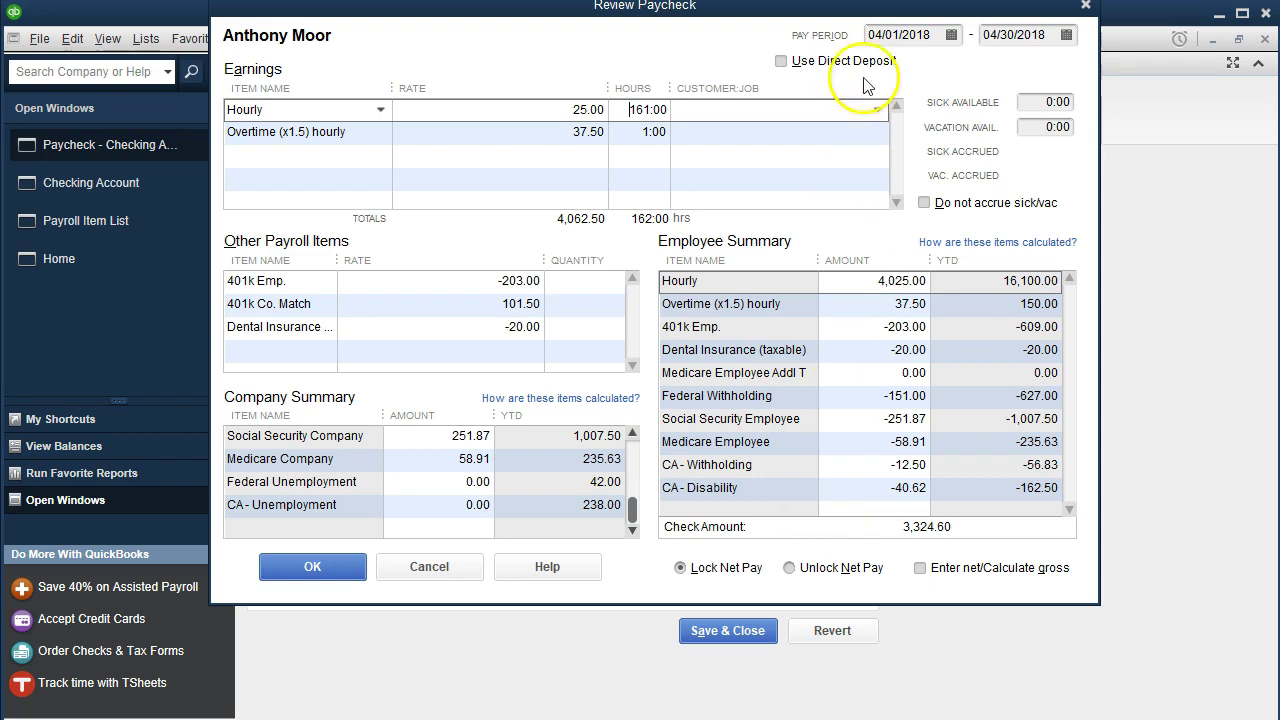
left_click_drag(765, 14, 772, 70)
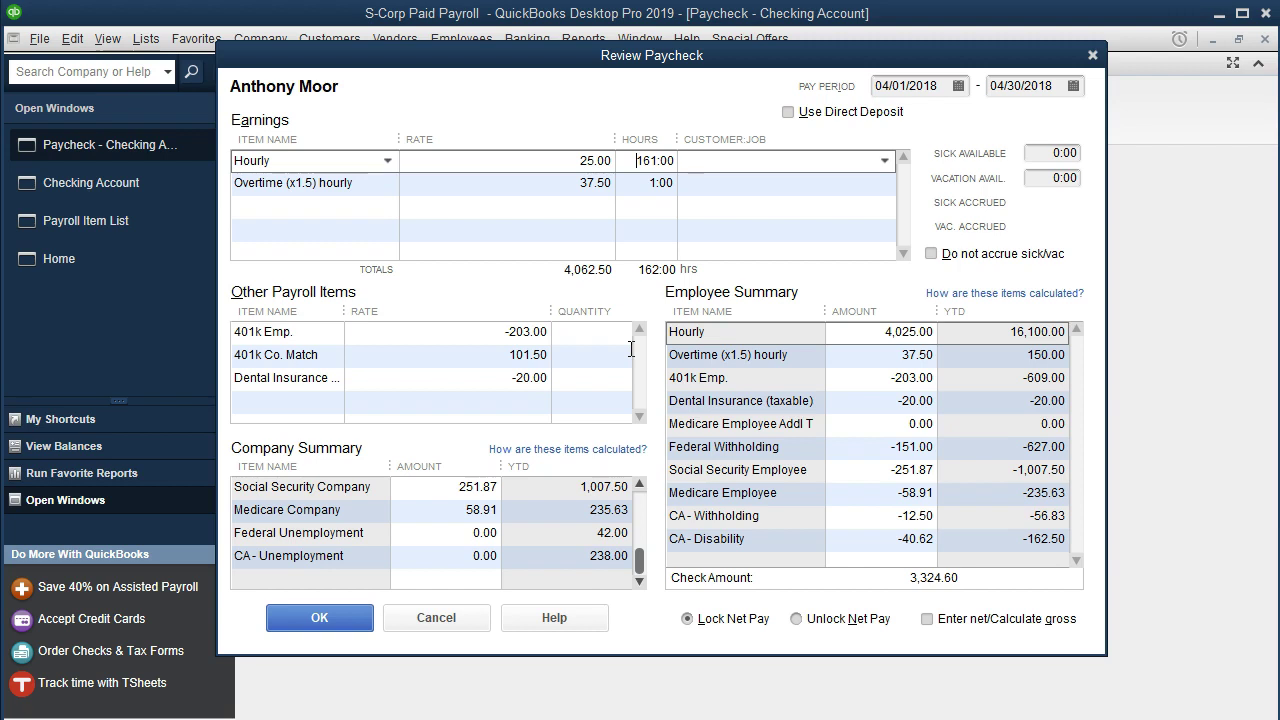
- Close paycheck 1004 and select the December paycheck 1012 for 21,734.66 in the register
left_click(1092, 56)
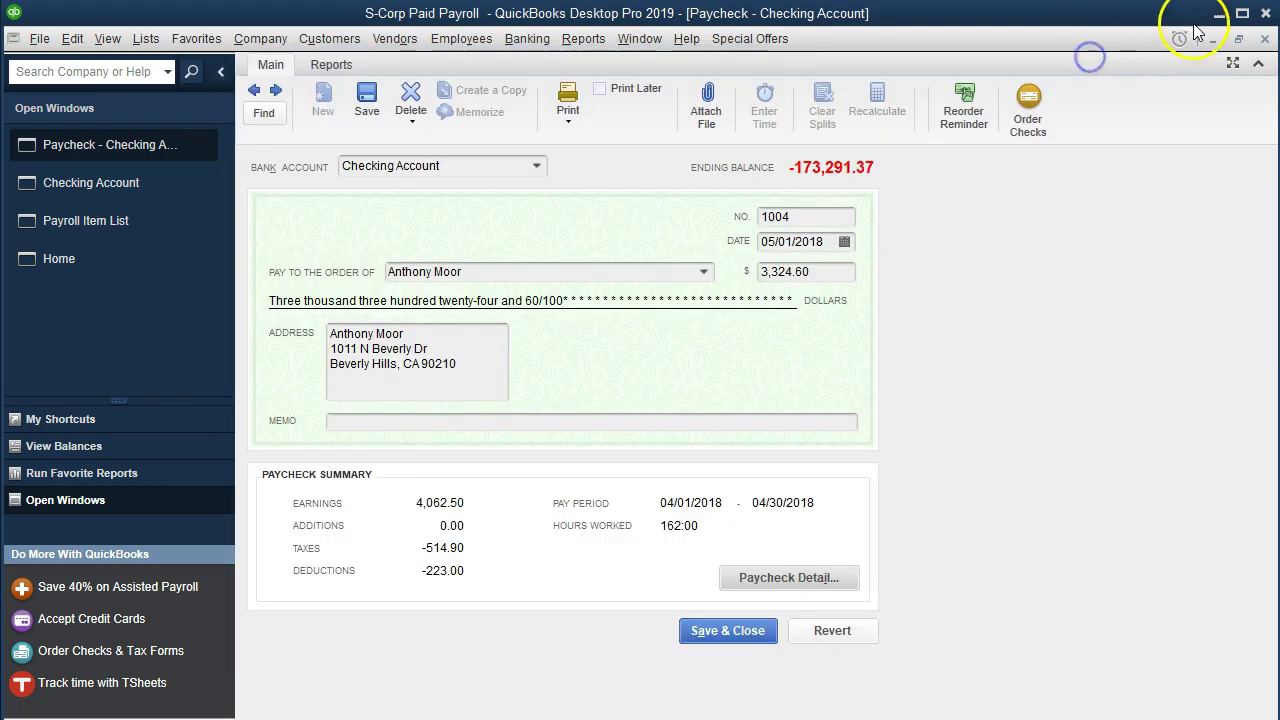
left_click(1265, 38)
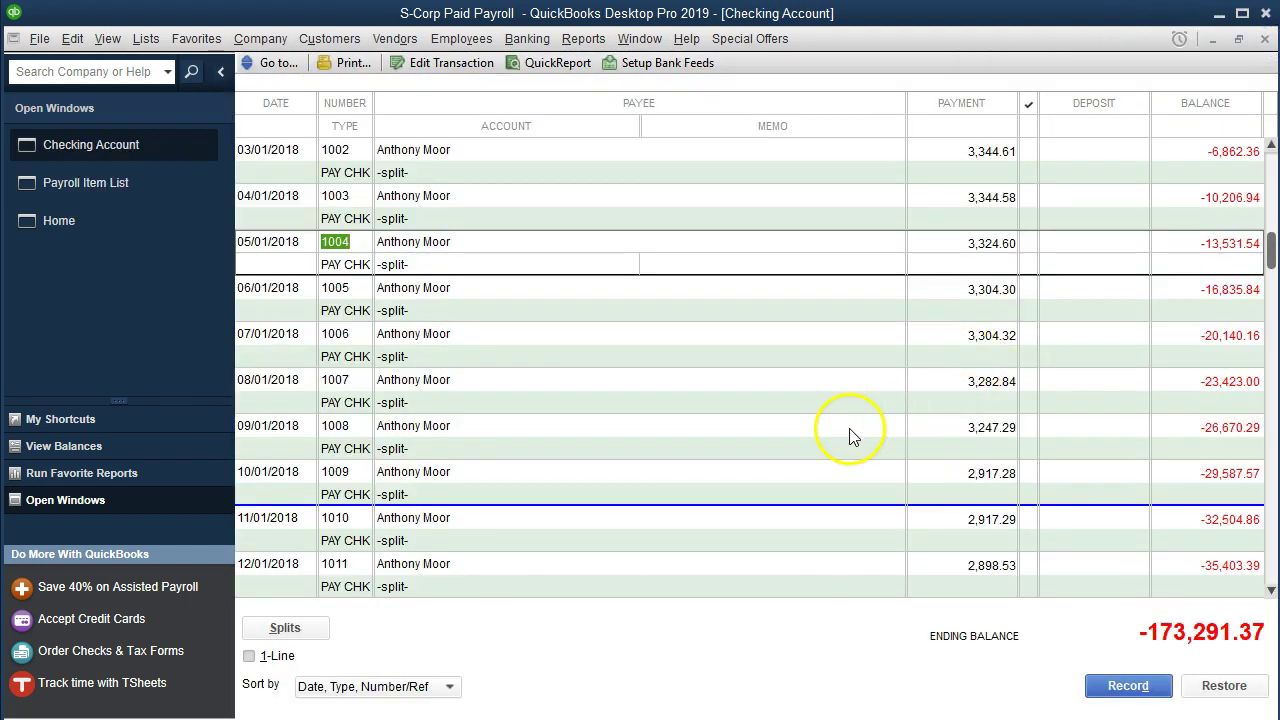
scroll(729, 491, "down", 4)
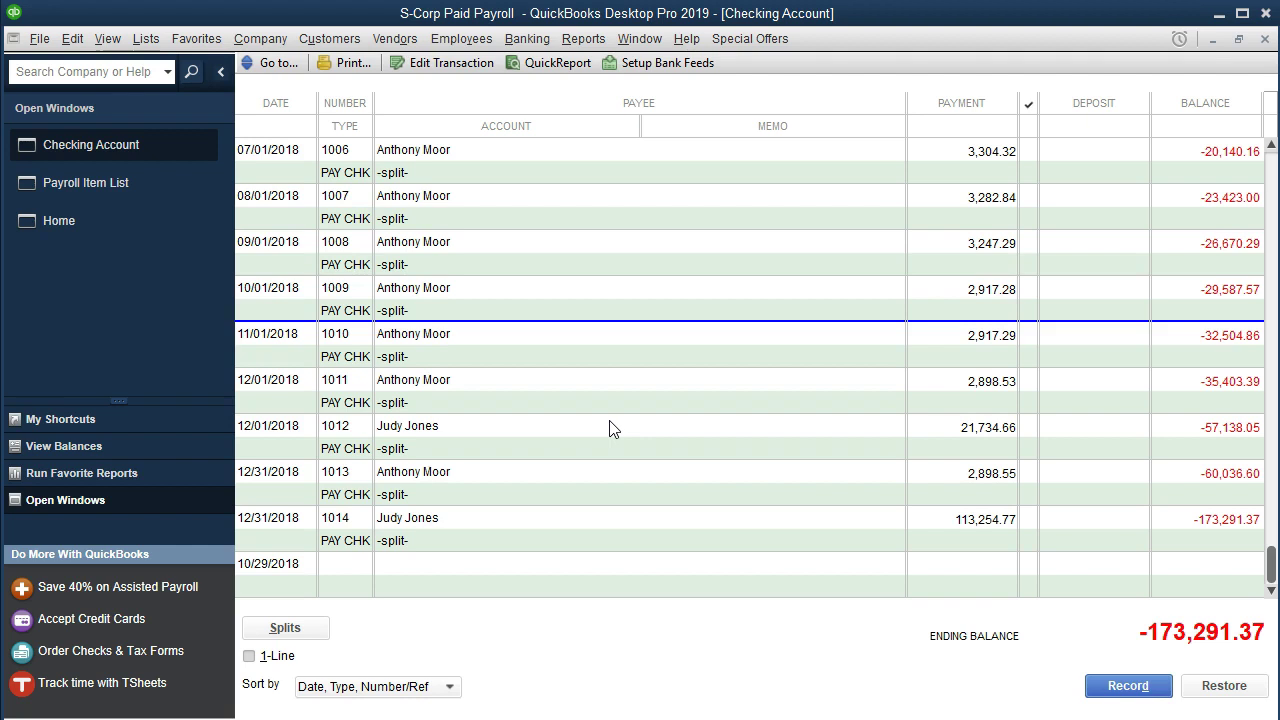
left_click(358, 450)
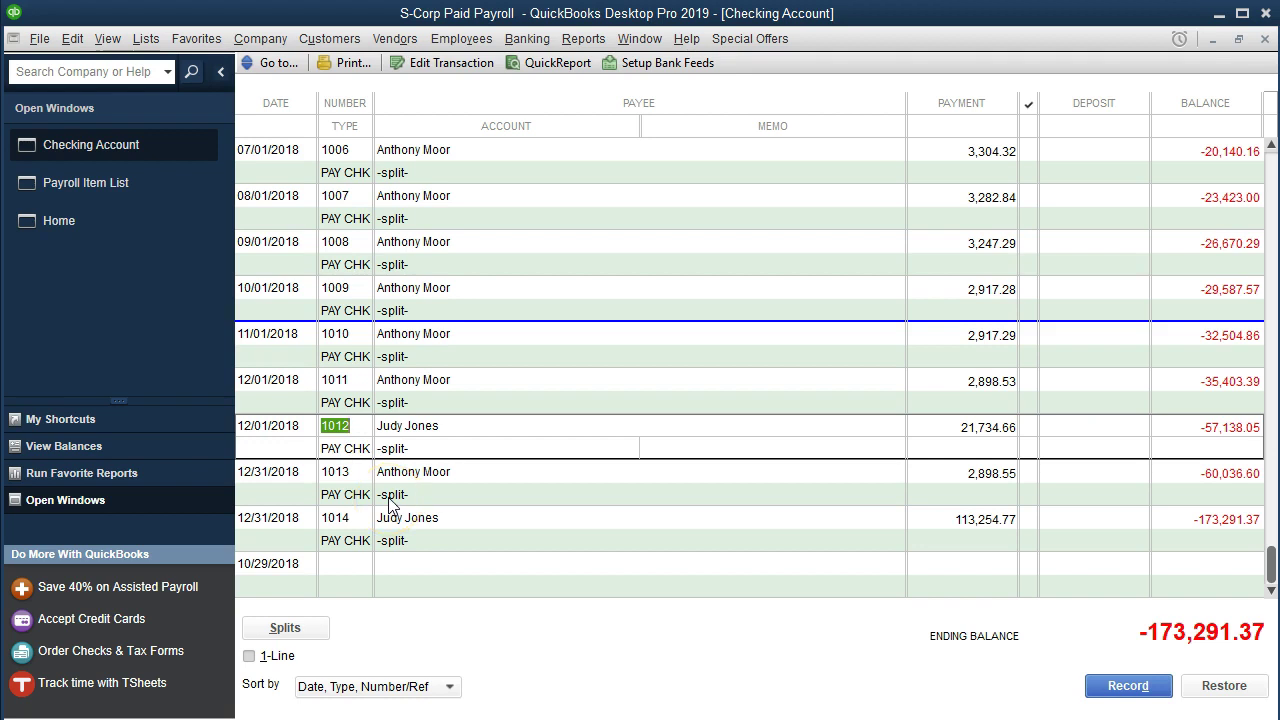
- Review paycheck 1012's detail: check 21,734.66, Federal Unemployment 42.00, CA - Unemployment 238.00
double_click(345, 449)
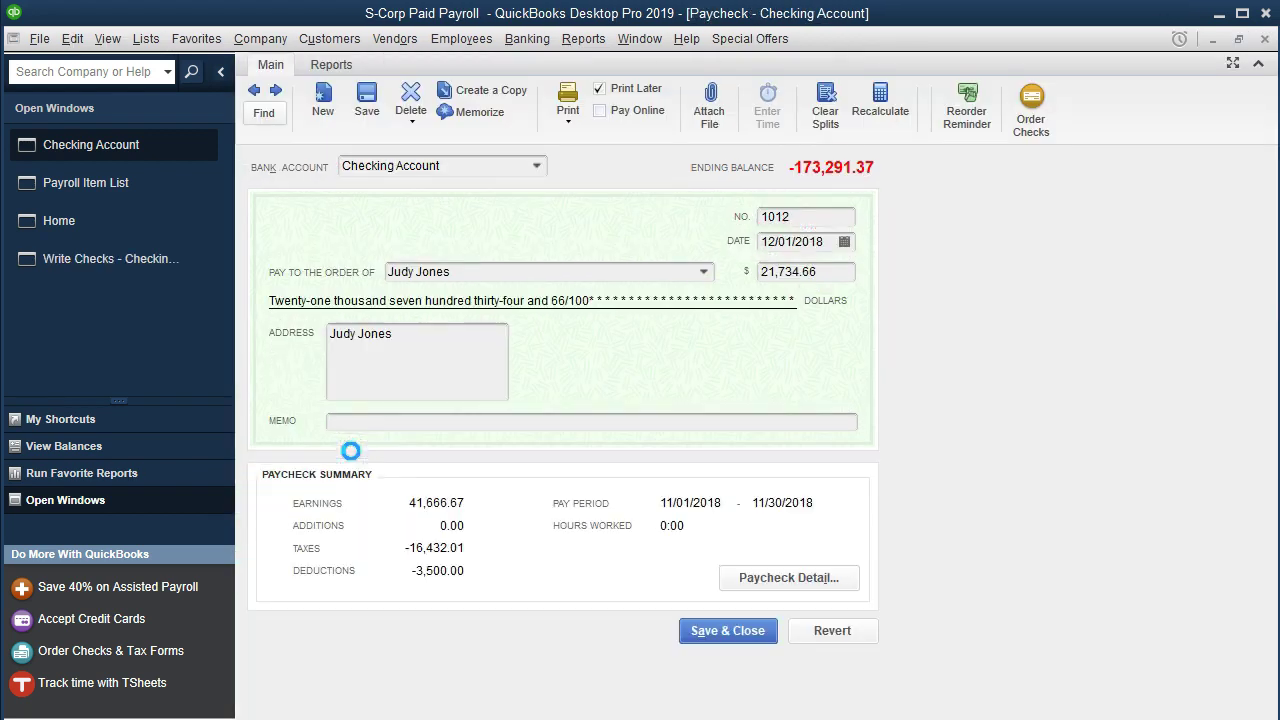
left_click(805, 578)
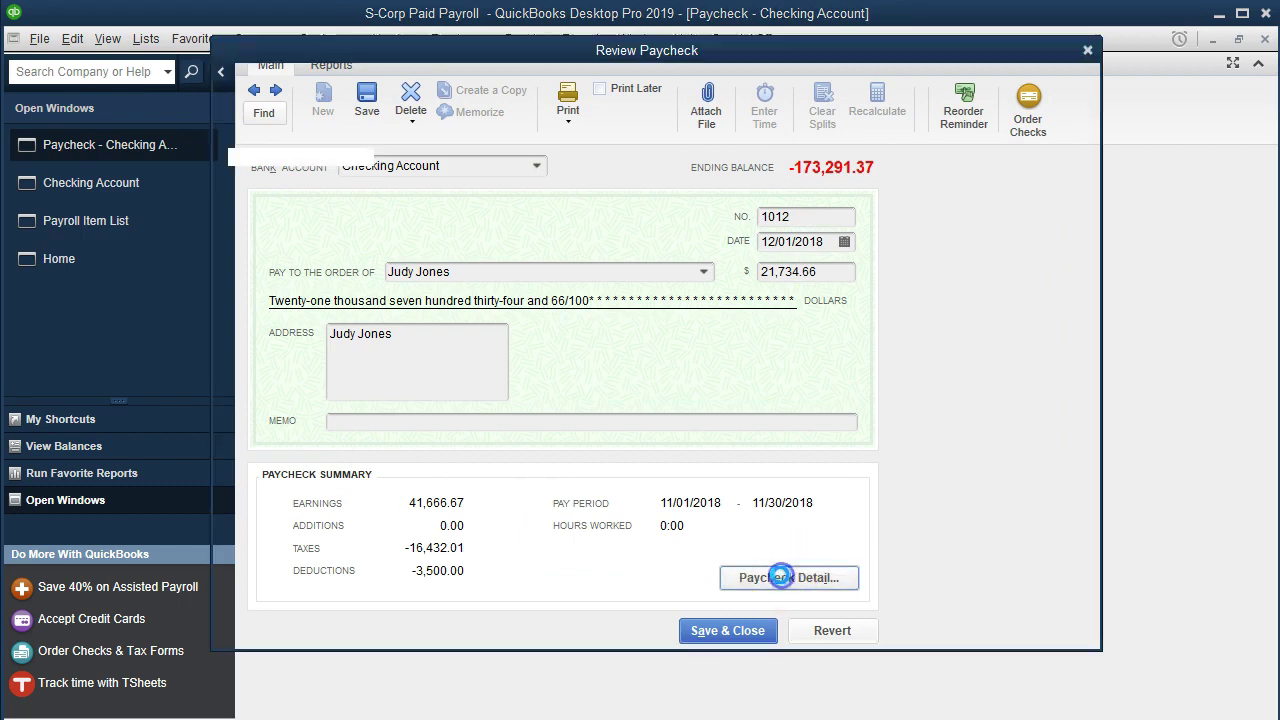
left_click(634, 576)
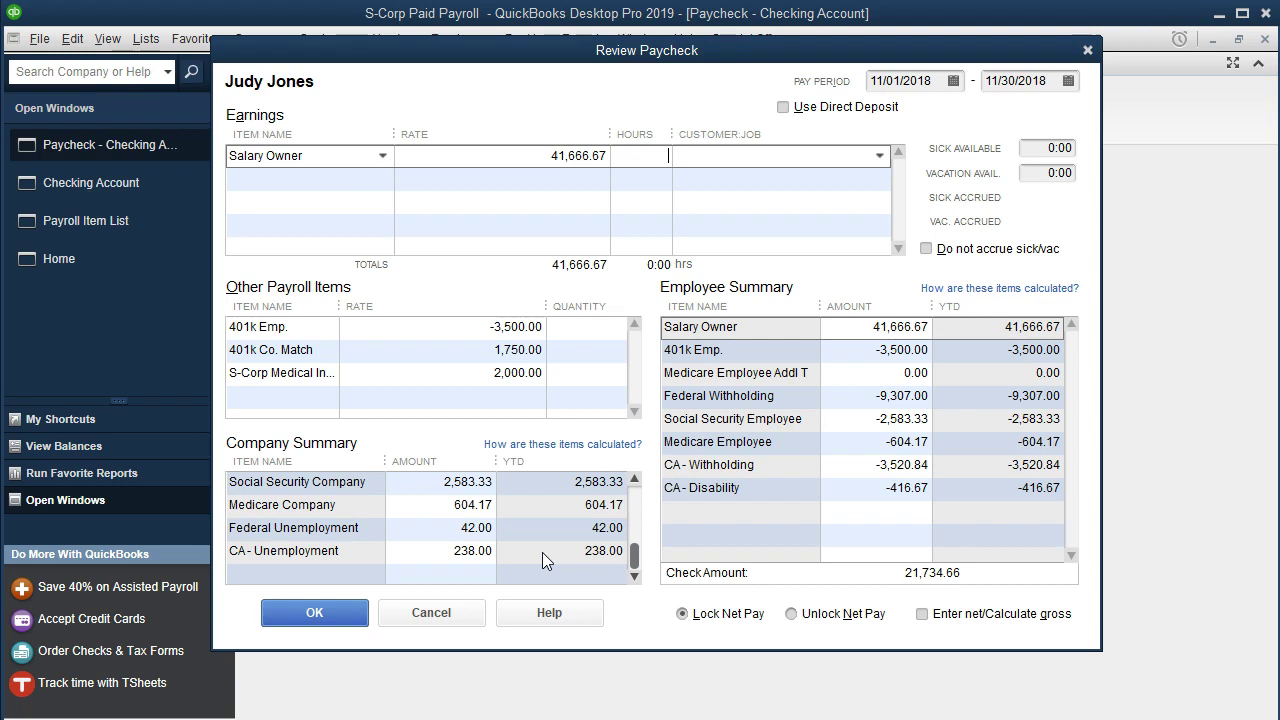
- Close paycheck 1012's review and paycheck window, back to the Checking register
left_click(1088, 52)
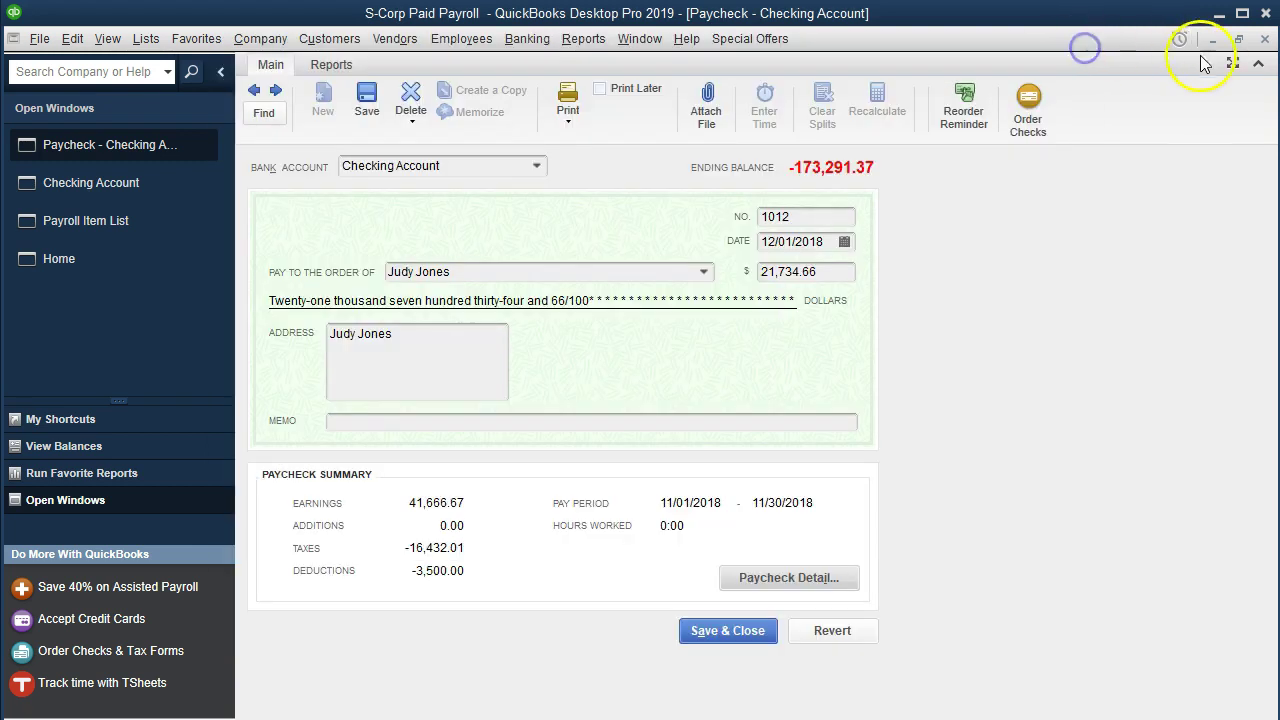
left_click(1265, 40)
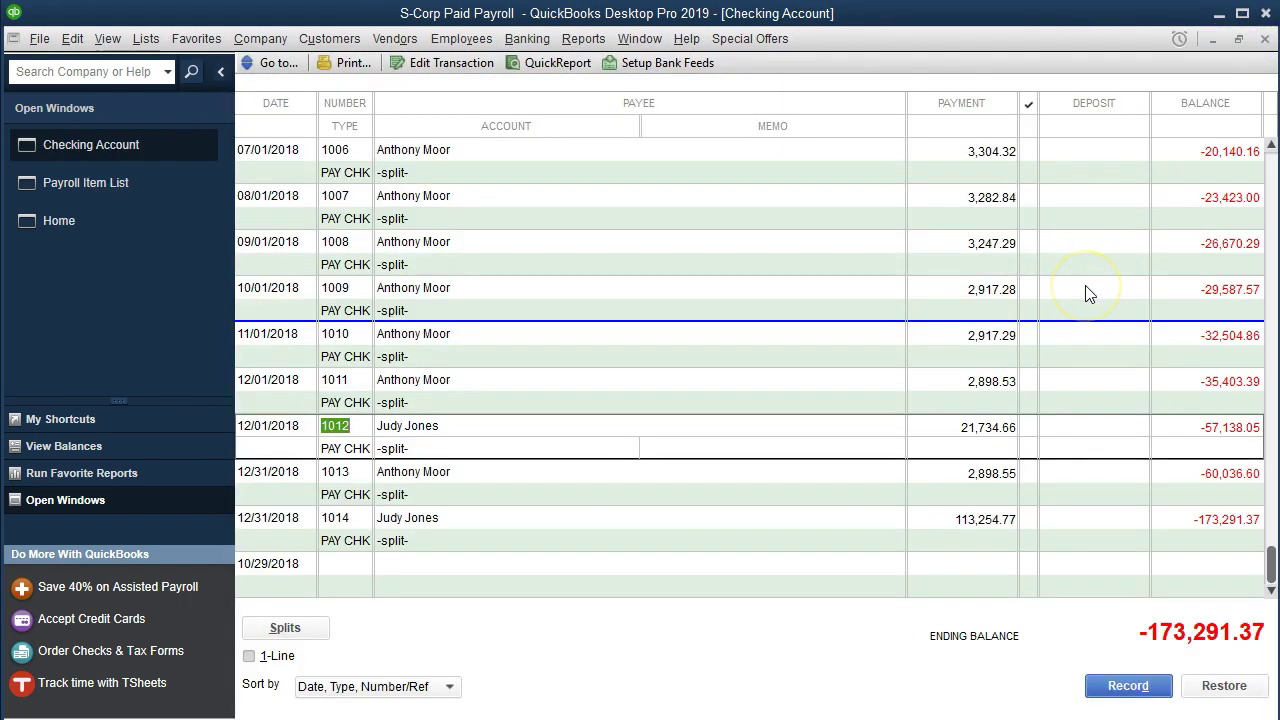